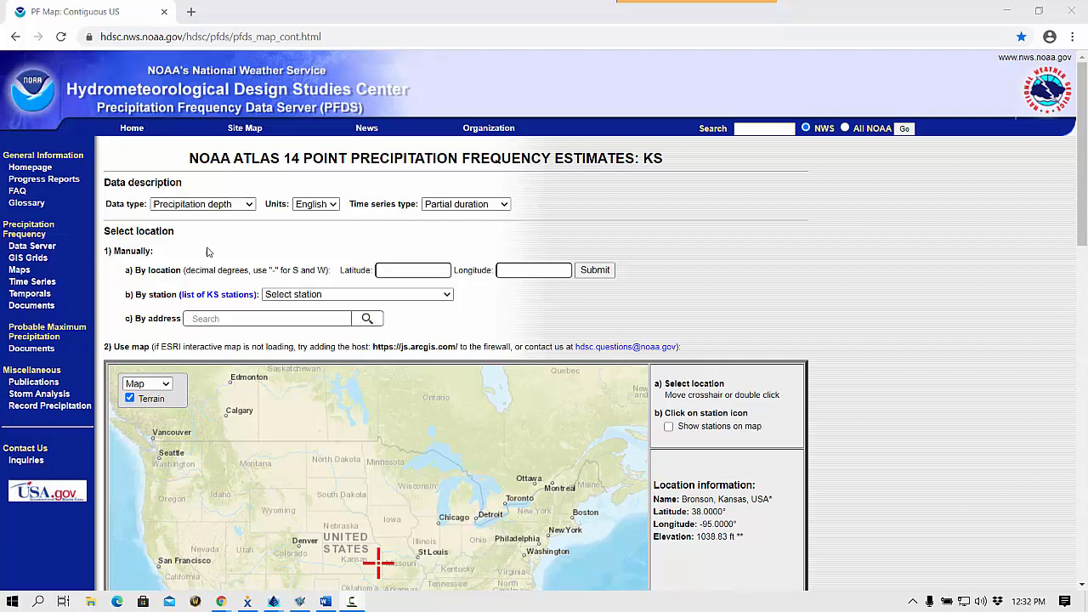
Set the data type to Precipitation intensity and move the map's location crosshair to eastern North Carolina.
{"action": "left_click", "coordinate": [251, 204]}
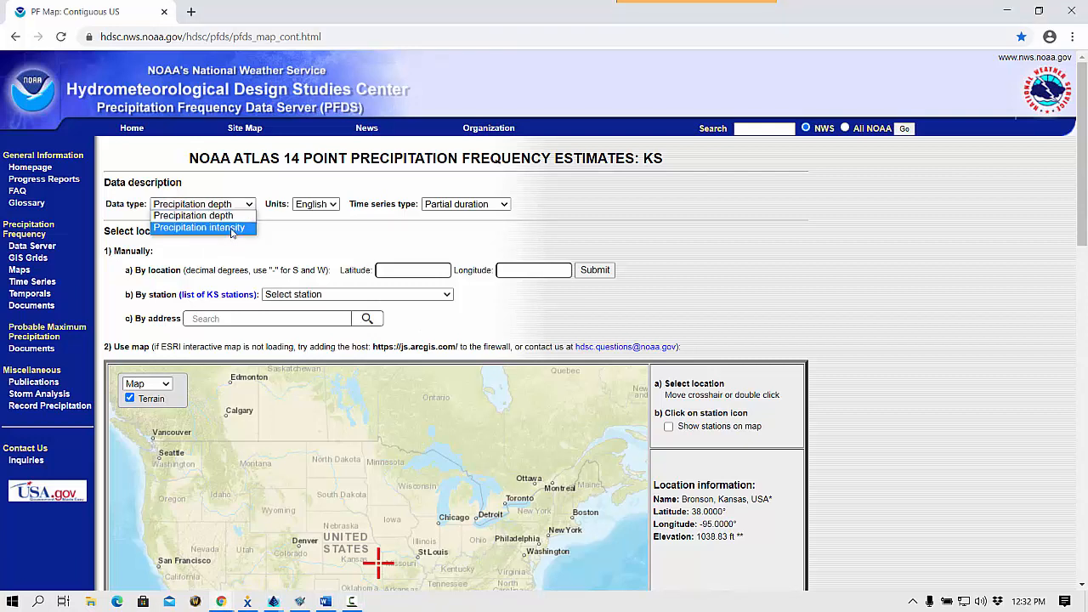
{"action": "left_click", "coordinate": [232, 228]}
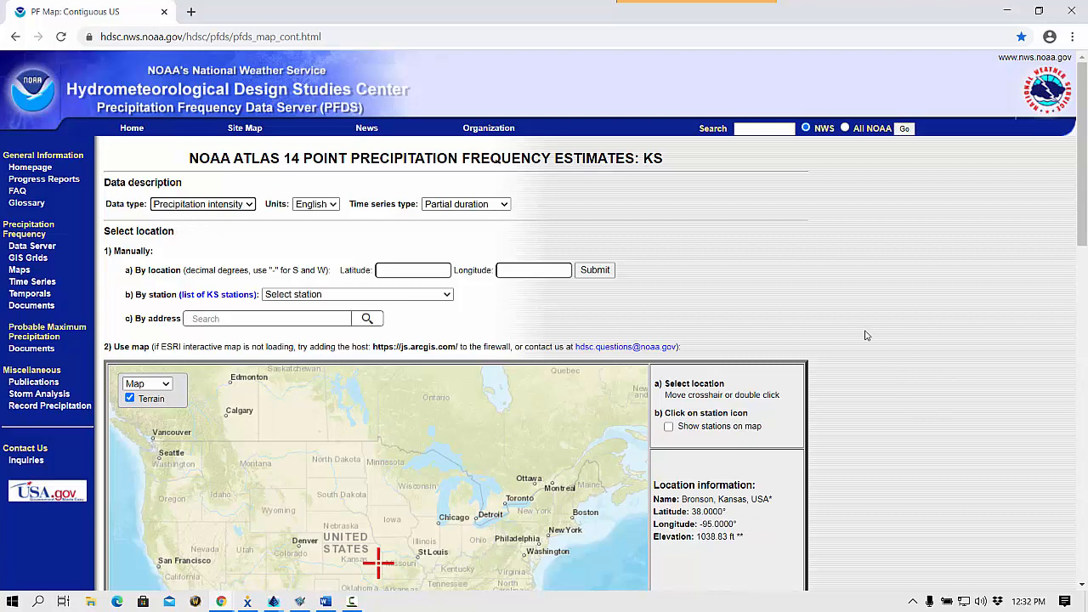
{"action": "scroll", "coordinate": [865, 335], "scroll_direction": "down", "scroll_amount": 2}
{"action": "scroll", "coordinate": [865, 336], "scroll_direction": "down", "scroll_amount": 1}
{"action": "scroll", "coordinate": [867, 335], "scroll_direction": "down", "scroll_amount": 1}
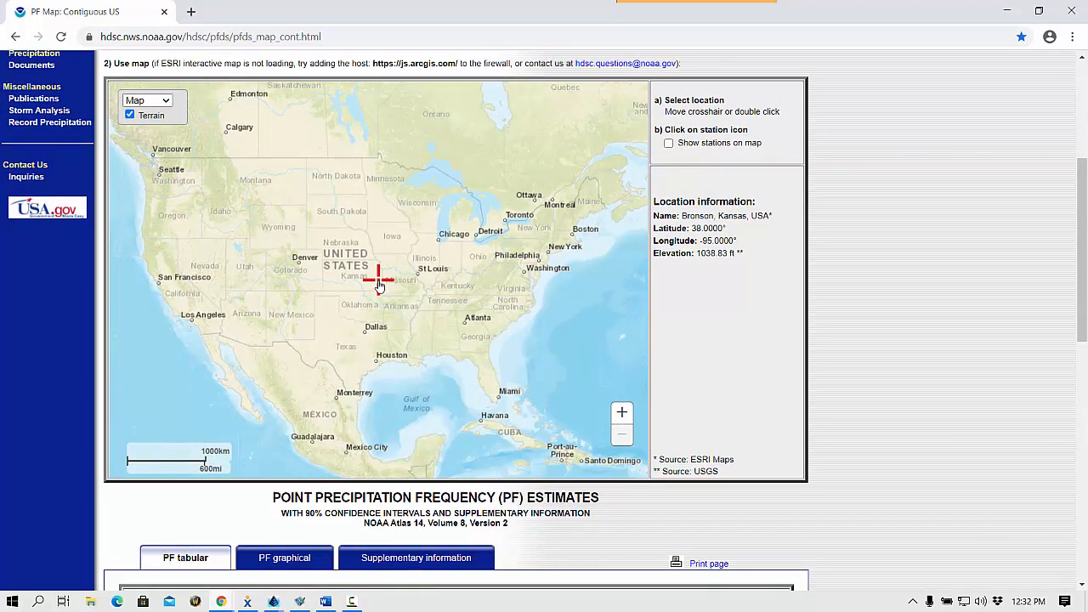
{"action": "mouse_move", "coordinate": [380, 286]}
{"action": "left_mouse_down"}
{"action": "mouse_move", "coordinate": [517, 296]}
{"action": "mouse_move", "coordinate": [515, 308]}
{"action": "left_mouse_up"}
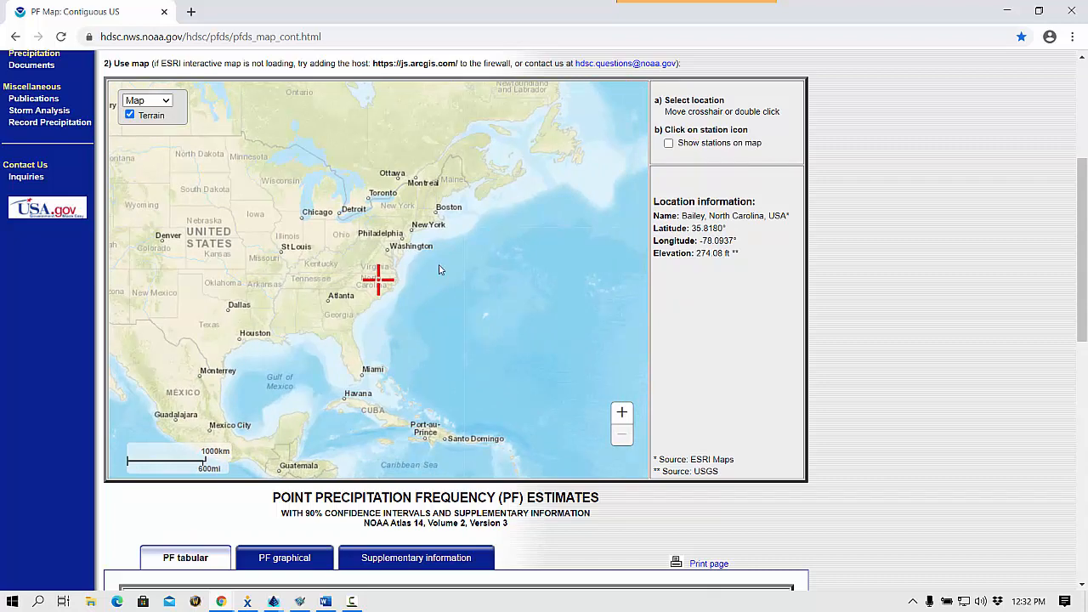
Move the location crosshair to Wake Forest, North Carolina, and view the precipitation frequency table for that point.
{"action": "left_click", "coordinate": [621, 414]}
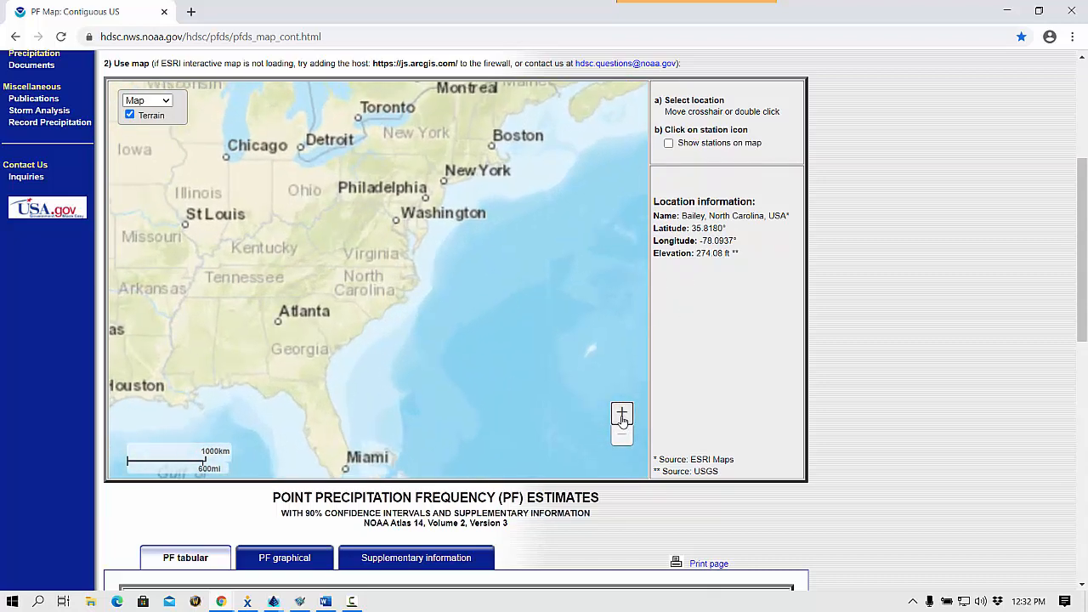
{"action": "left_click", "coordinate": [622, 414]}
{"action": "left_click", "coordinate": [621, 414]}
{"action": "left_click", "coordinate": [622, 415]}
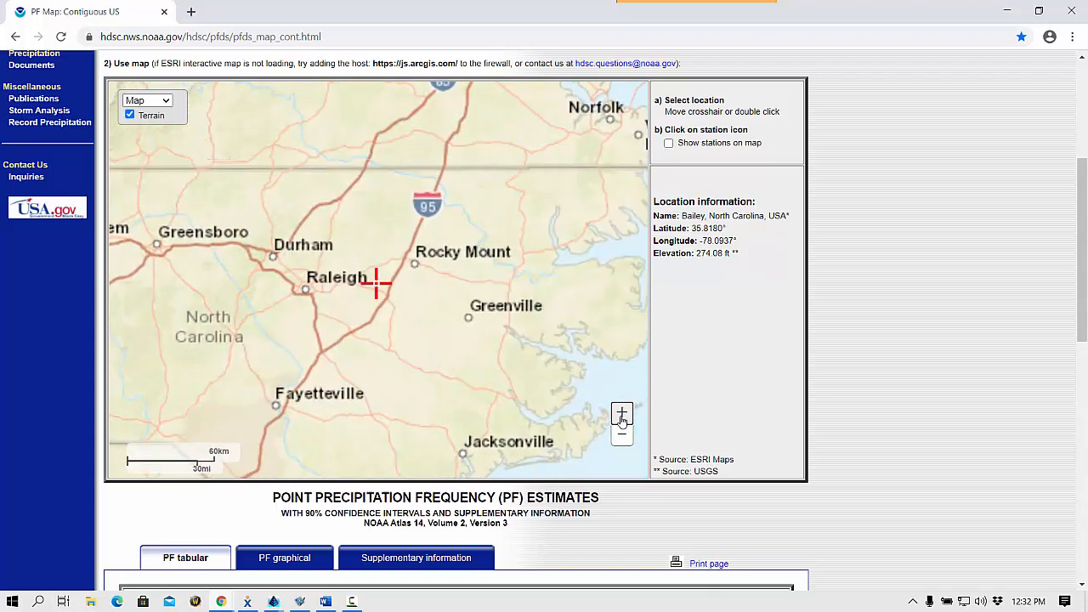
{"action": "left_click_drag", "start_coordinate": [375, 289], "coordinate": [311, 273]}
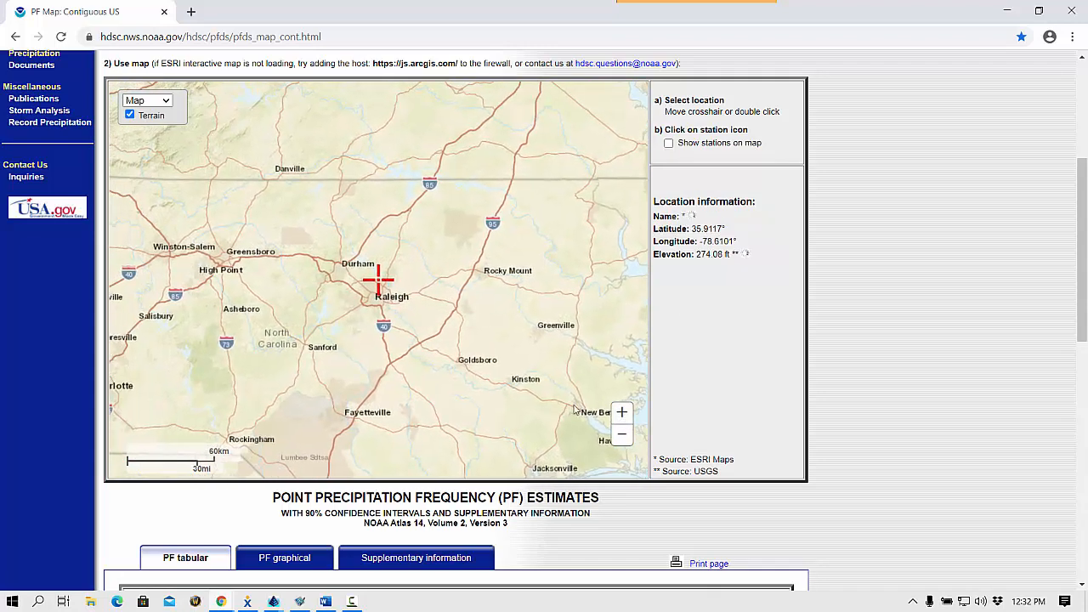
{"action": "left_click", "coordinate": [621, 415]}
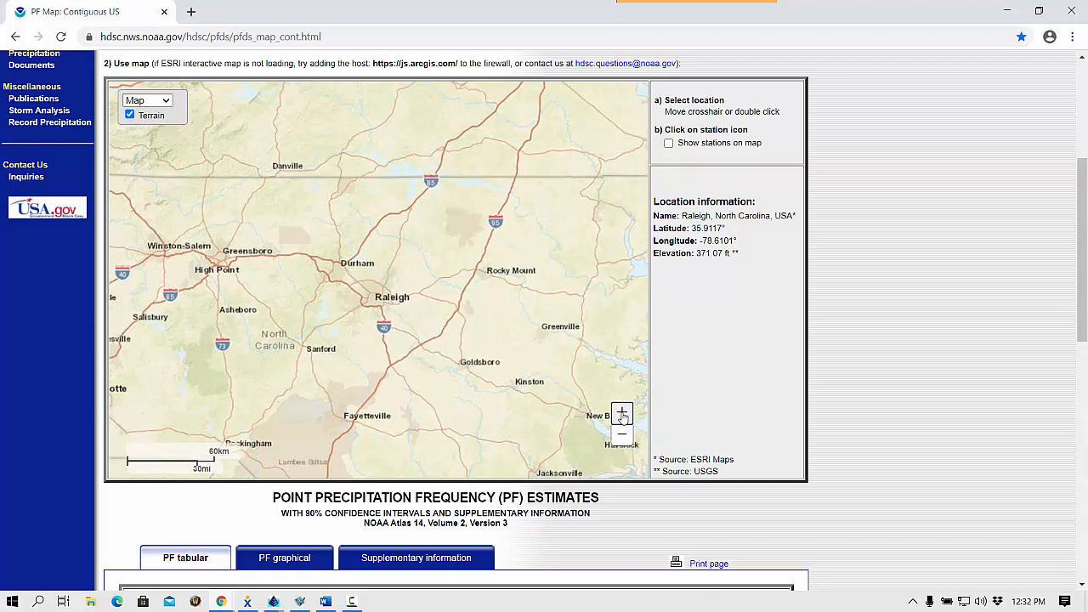
{"action": "left_click", "coordinate": [621, 415]}
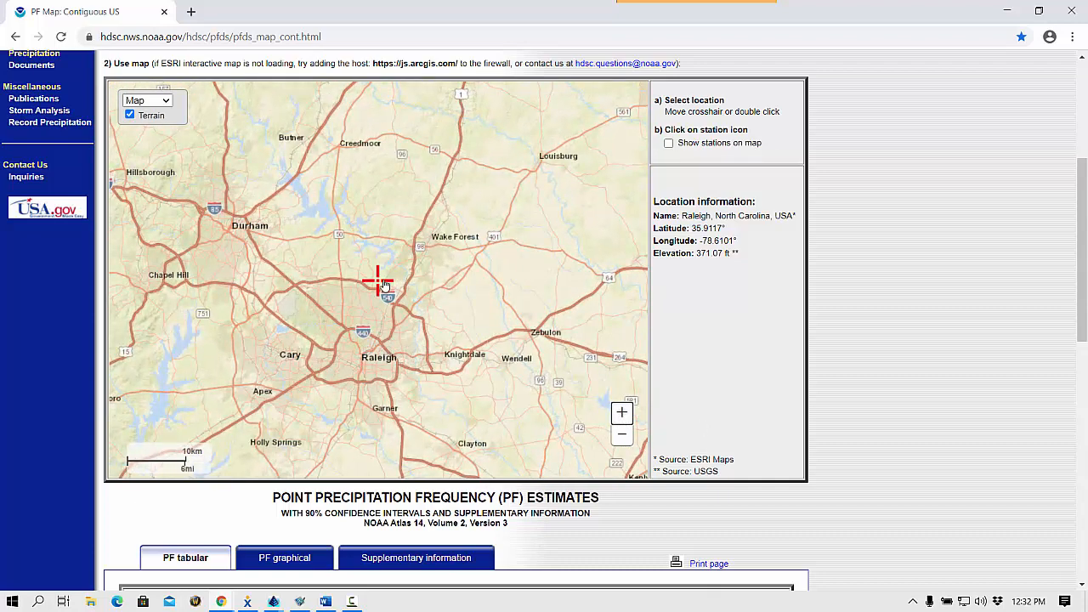
{"action": "left_click_drag", "start_coordinate": [378, 282], "coordinate": [422, 229]}
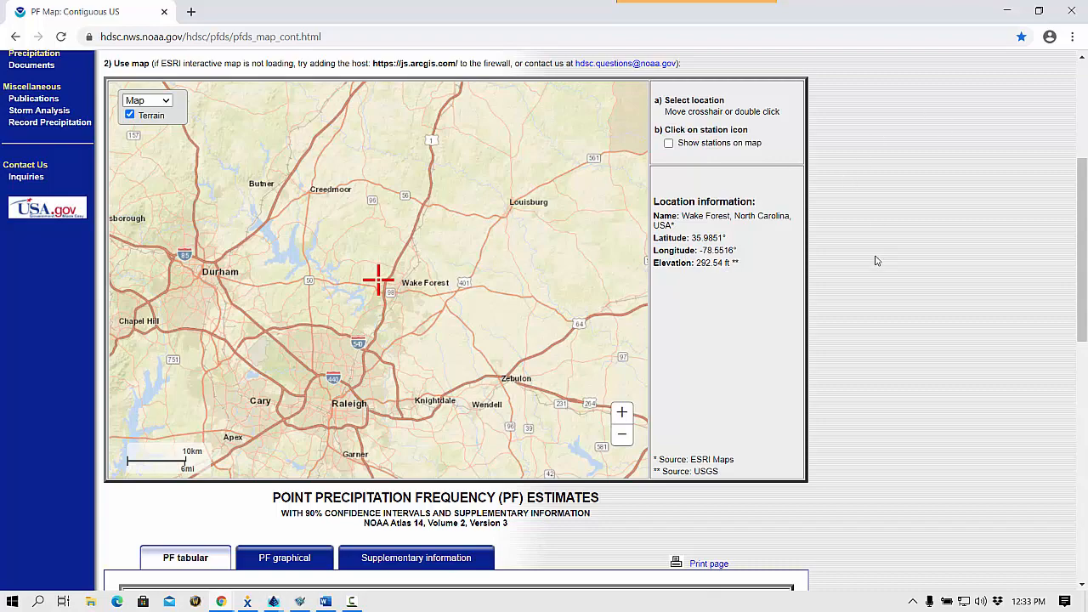
{"action": "scroll", "coordinate": [876, 260], "scroll_direction": "down", "scroll_amount": 2}
{"action": "scroll", "coordinate": [877, 260], "scroll_direction": "down", "scroll_amount": 3}
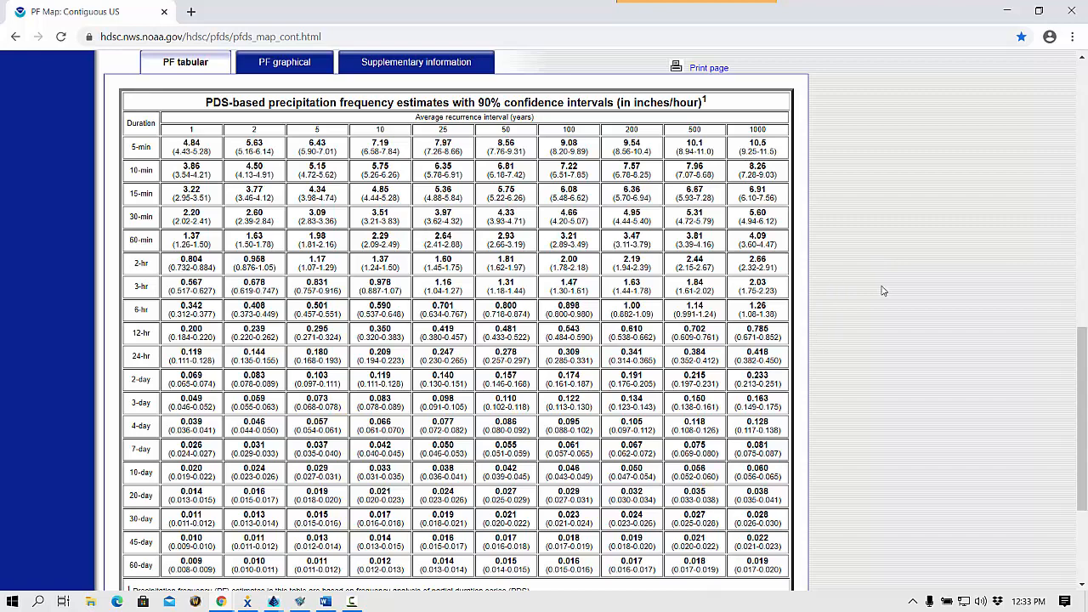
{"action": "scroll", "coordinate": [882, 291], "scroll_direction": "down", "scroll_amount": 2}
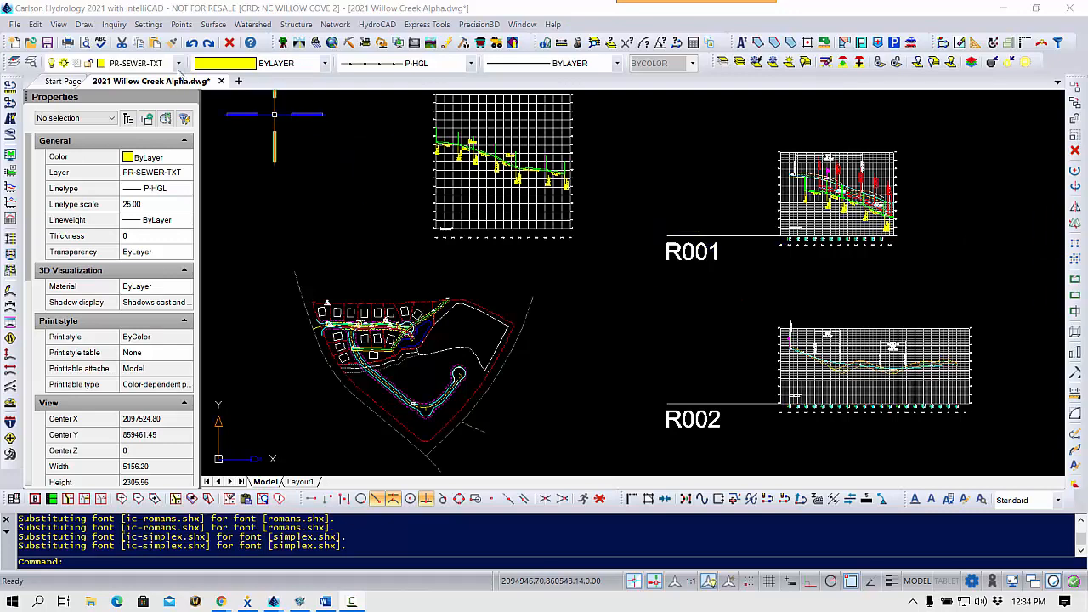
In Carlson Hydrology, review the drawing setup's scale, projection and zone settings and accept them.
{"action": "left_click", "coordinate": [155, 26]}
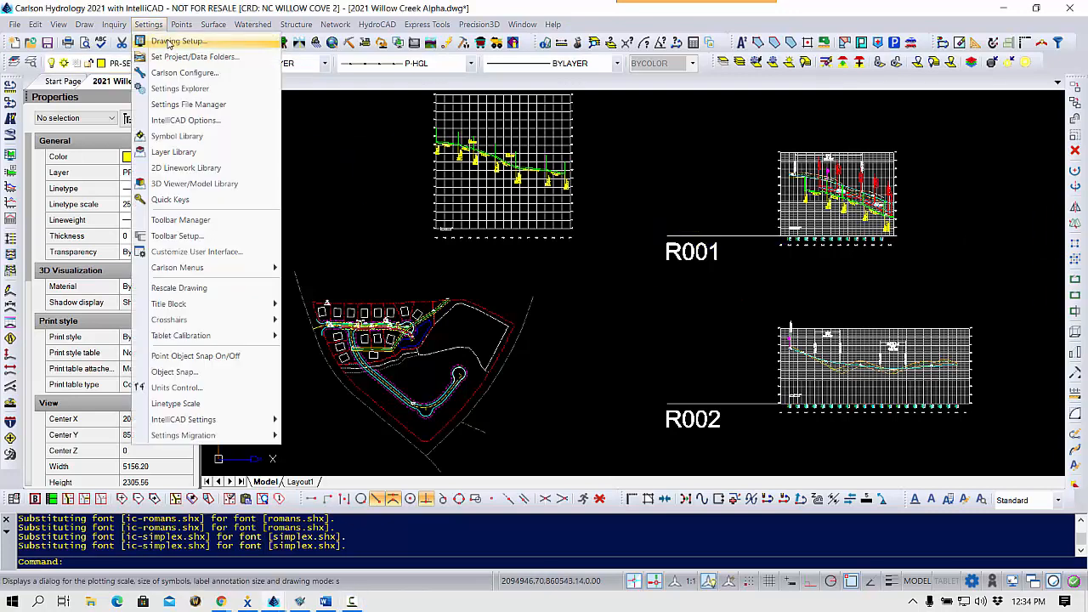
{"action": "left_click", "coordinate": [170, 41]}
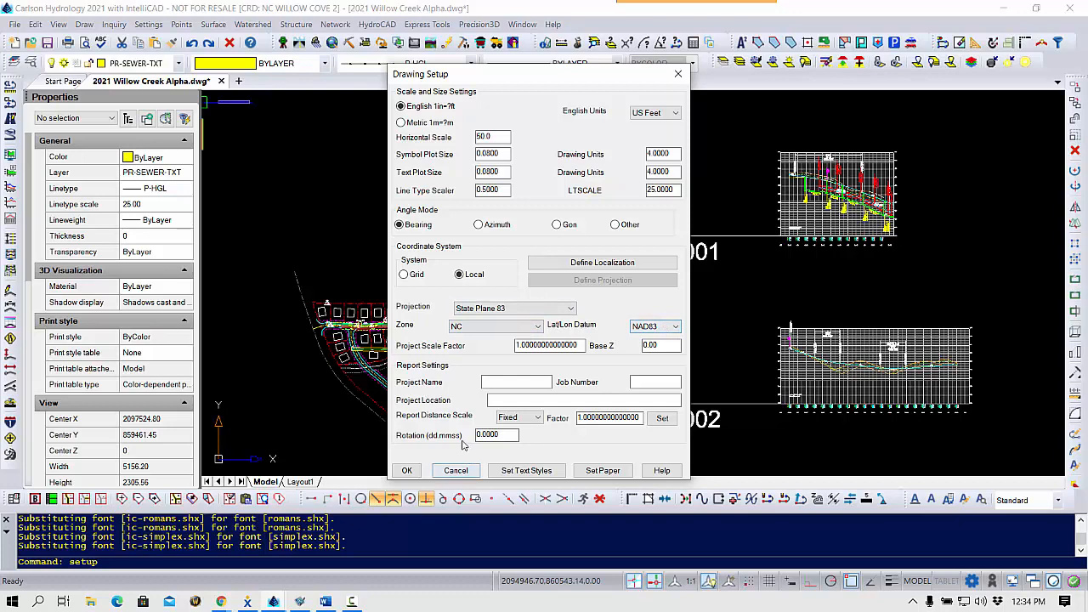
{"action": "left_click", "coordinate": [407, 471]}
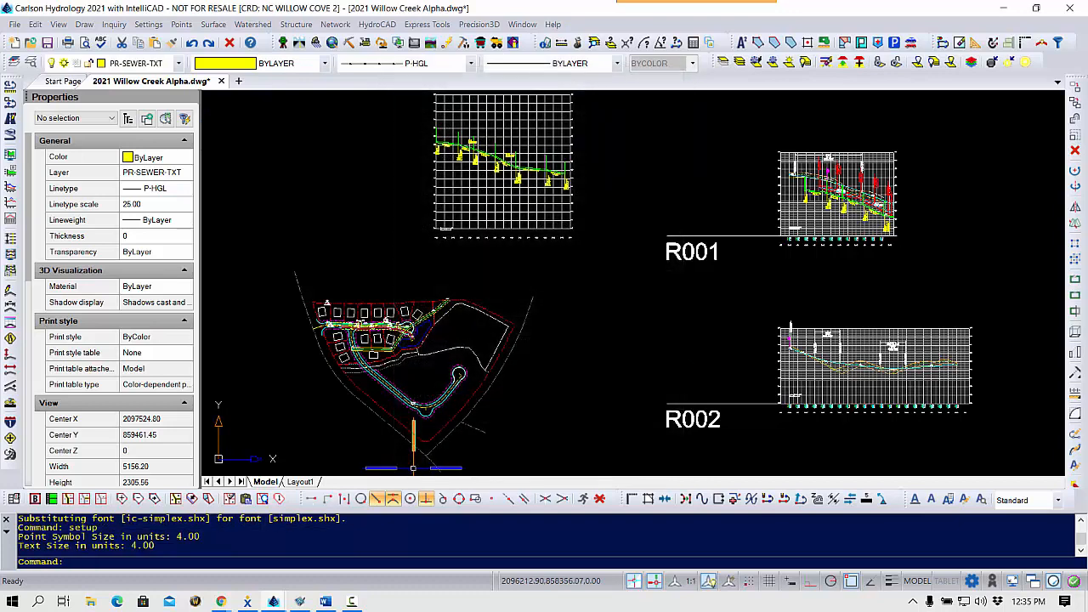
Create a NOAA Atlas 14 entry in the Rational Rainfall Library with the rainfall ID NOAA 14, keeping the prefilled coordinates and region.
{"action": "left_click", "coordinate": [334, 24]}
{"action": "mouse_move", "coordinate": [351, 77]}
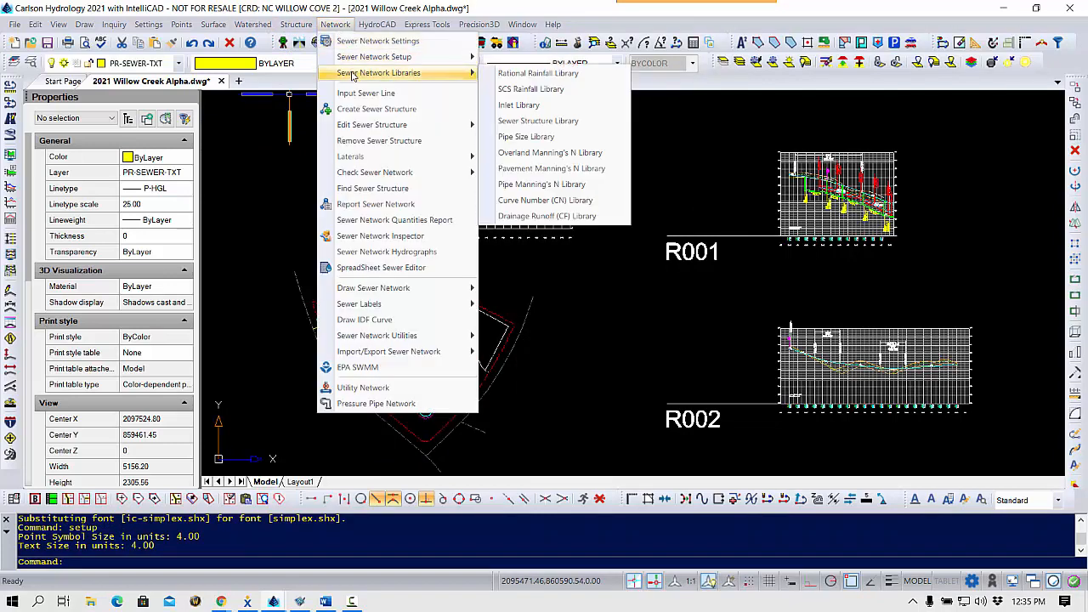
{"action": "left_click", "coordinate": [568, 77]}
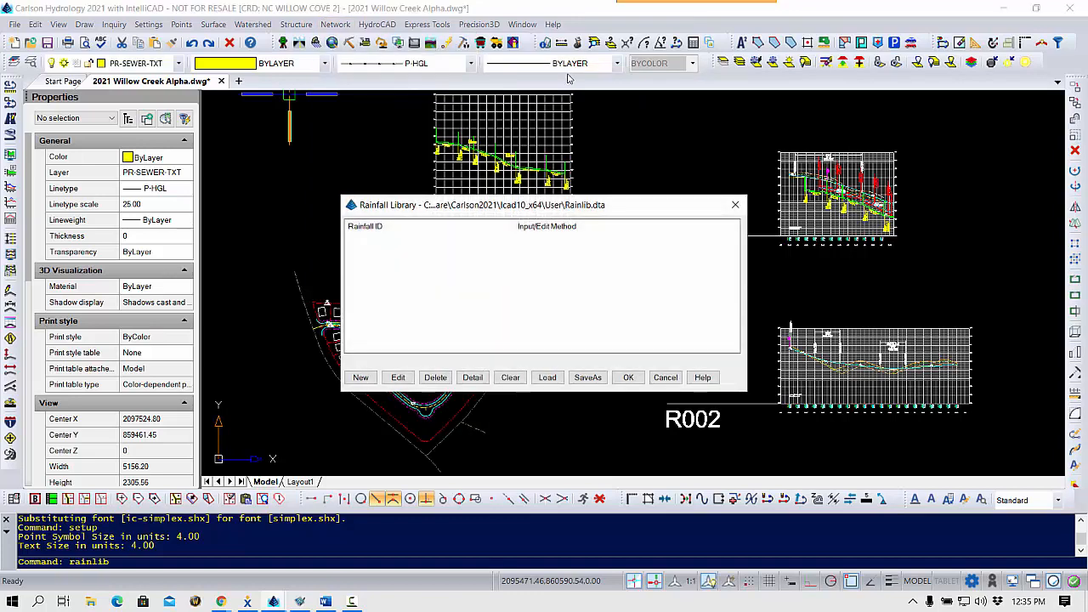
{"action": "left_click", "coordinate": [372, 382]}
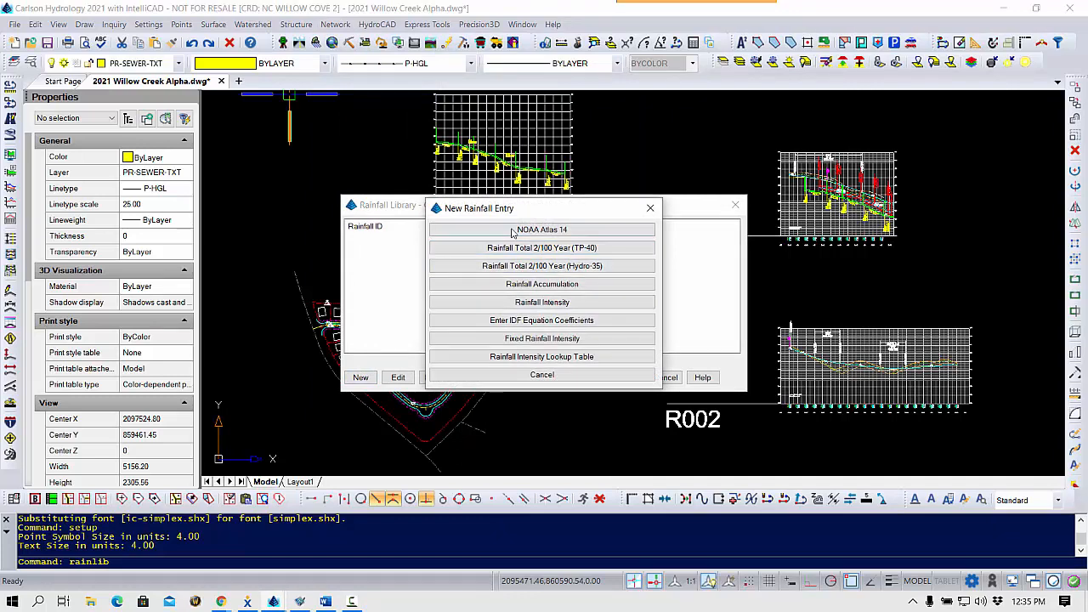
{"action": "left_click", "coordinate": [585, 232]}
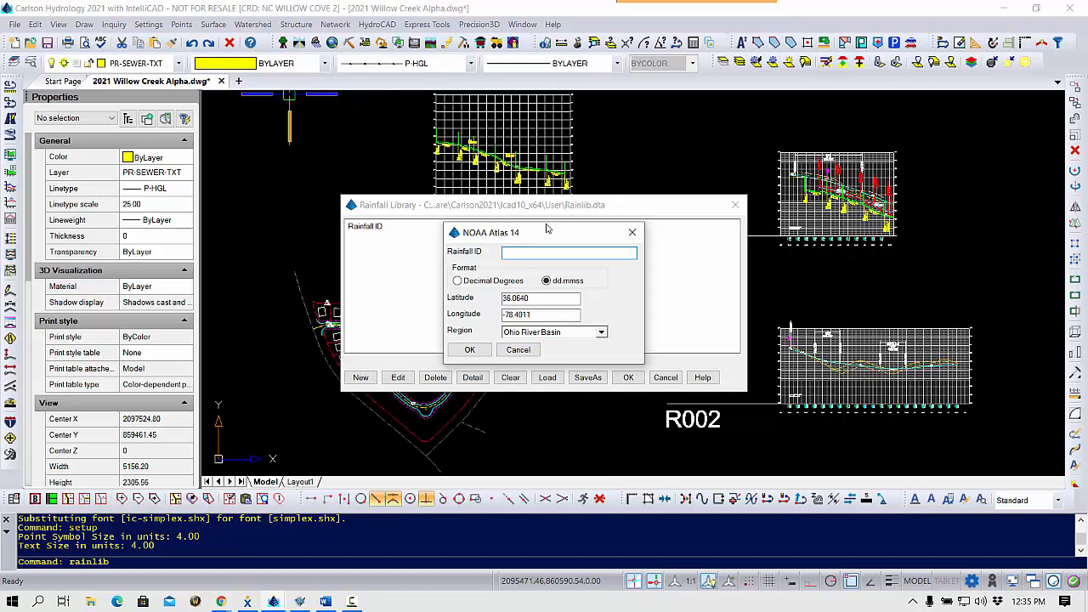
{"action": "type", "text": "NOAA 14"}
{"action": "left_click", "coordinate": [472, 351]}
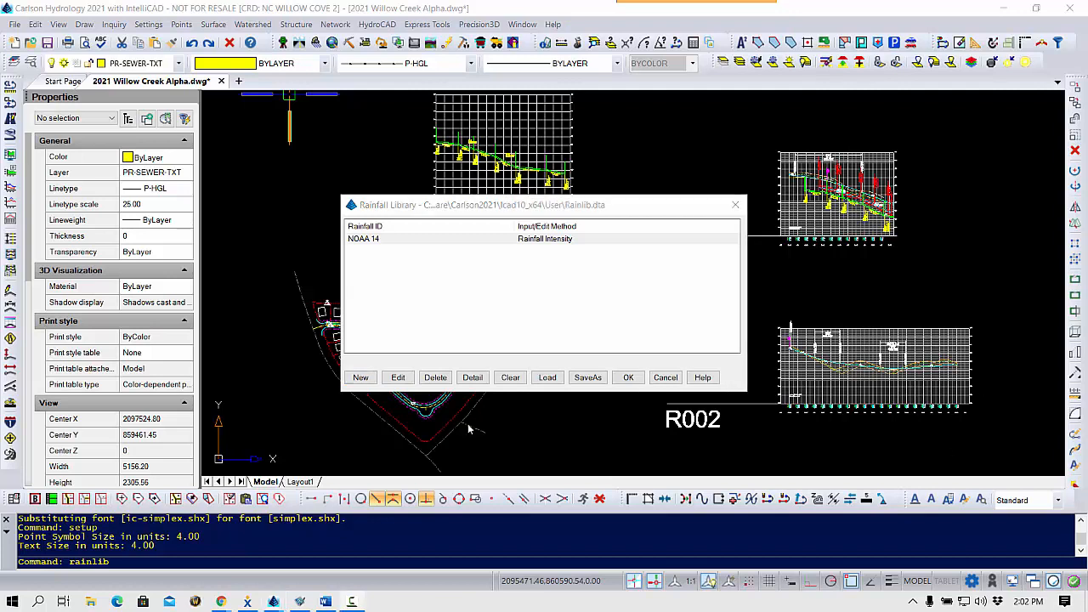
Start a new Rainfall Intensity entry that includes only the 2-, 10-, 25- and 100-year return periods.
{"action": "left_click", "coordinate": [361, 379]}
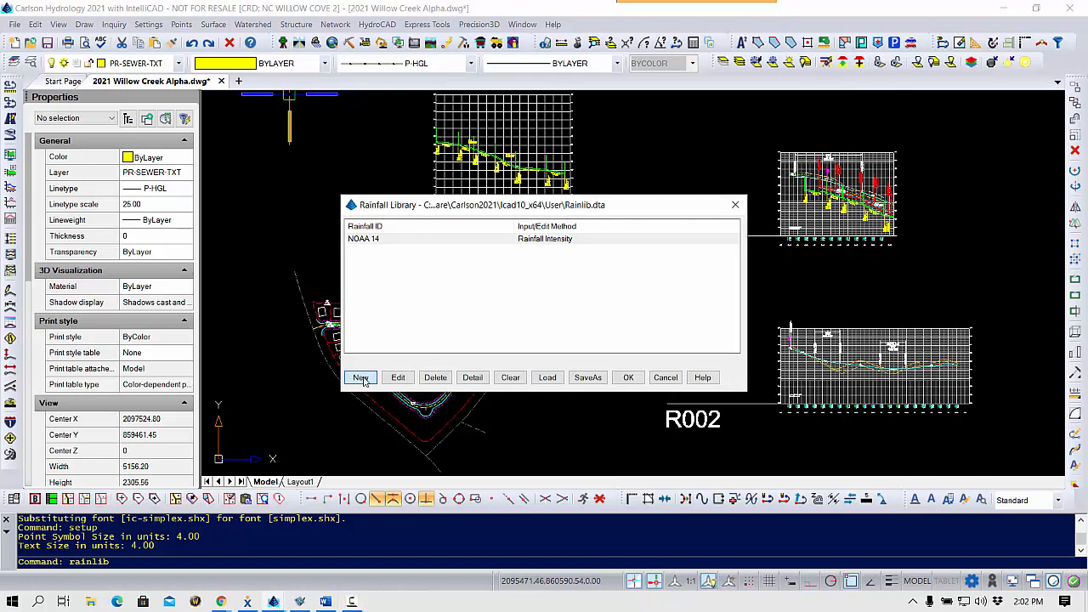
{"action": "left_click", "coordinate": [566, 300]}
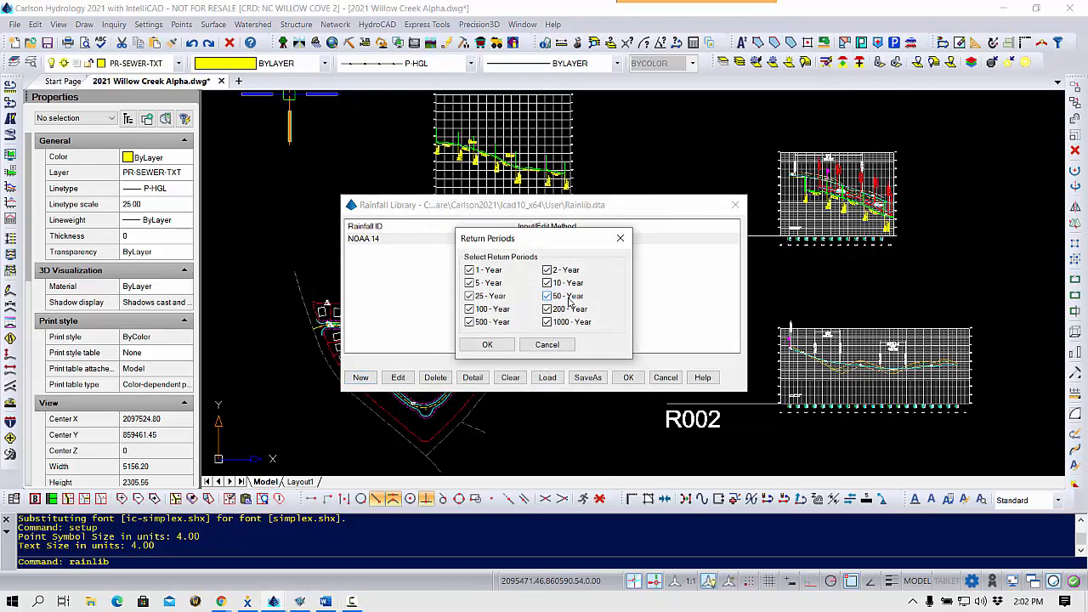
{"action": "left_click", "coordinate": [498, 272]}
{"action": "left_click", "coordinate": [496, 286]}
{"action": "left_click", "coordinate": [568, 297]}
{"action": "left_click", "coordinate": [470, 324]}
{"action": "left_click", "coordinate": [547, 310]}
{"action": "left_click", "coordinate": [547, 323]}
{"action": "left_click", "coordinate": [480, 347]}
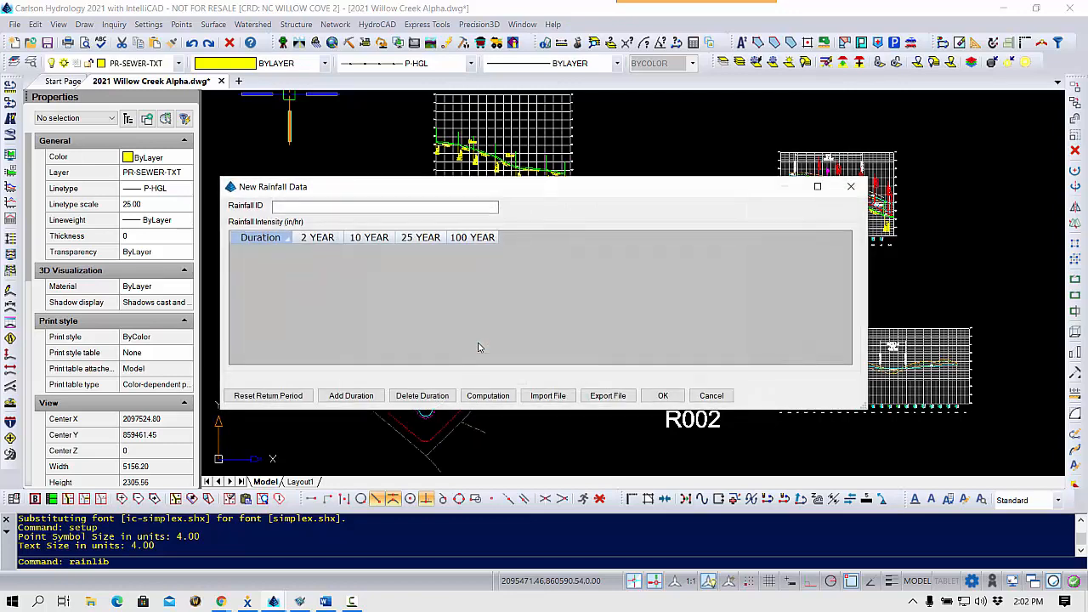
Add a 5-minute duration to the new rainfall data and set its rainfall ID to INT.
{"action": "left_click", "coordinate": [351, 396]}
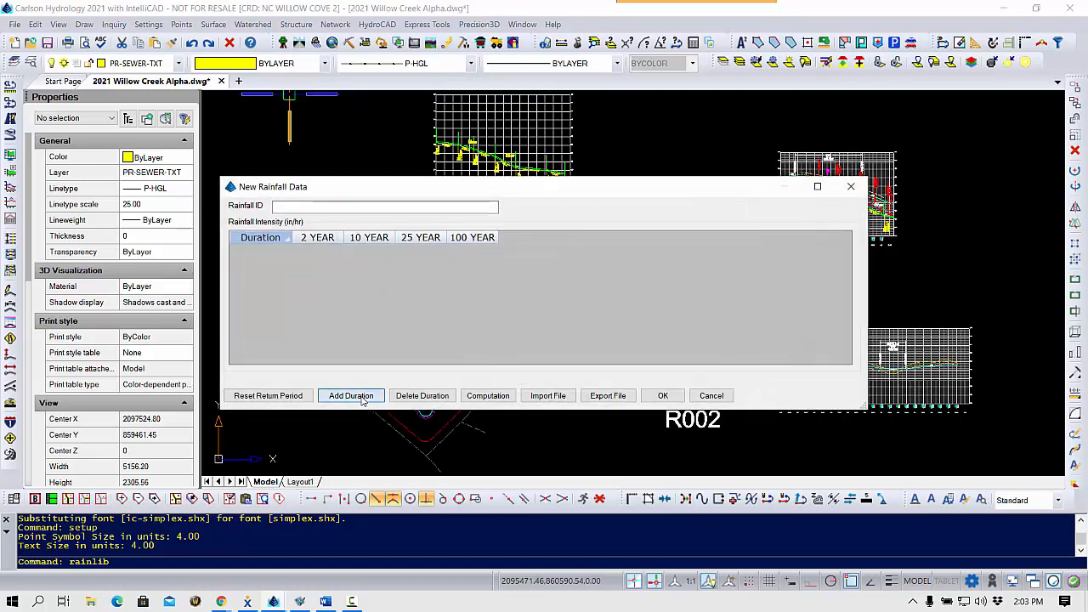
{"action": "left_click", "coordinate": [549, 300]}
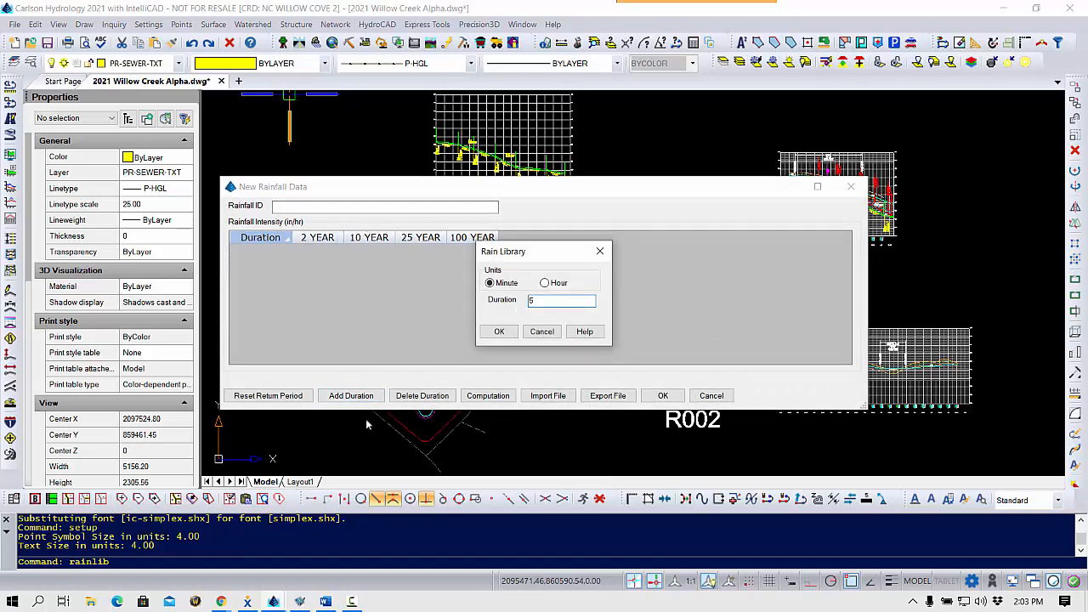
{"action": "left_click", "coordinate": [499, 332]}
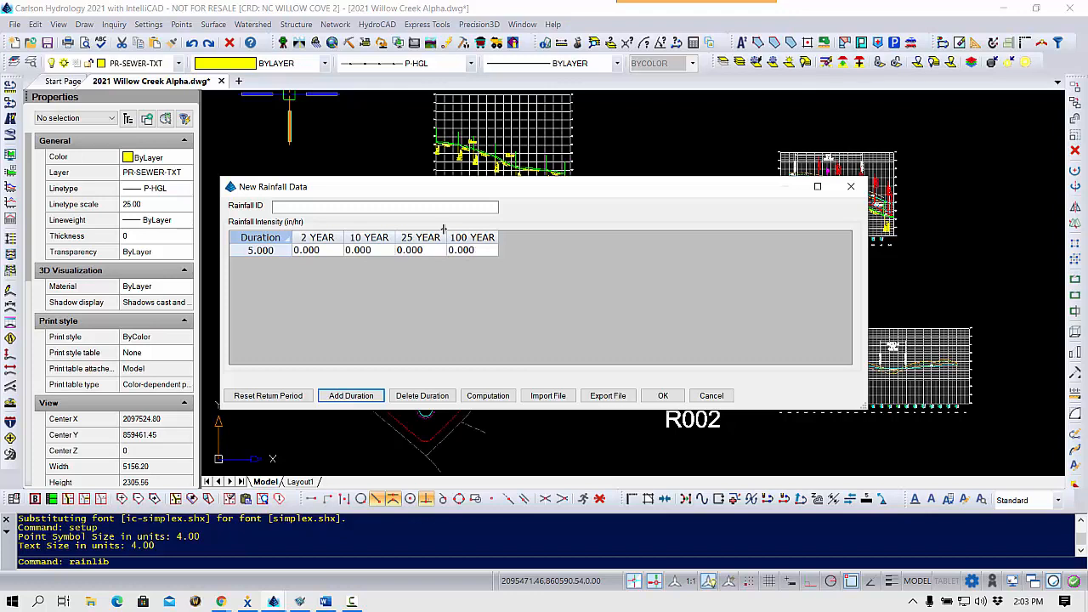
{"action": "left_click", "coordinate": [314, 206]}
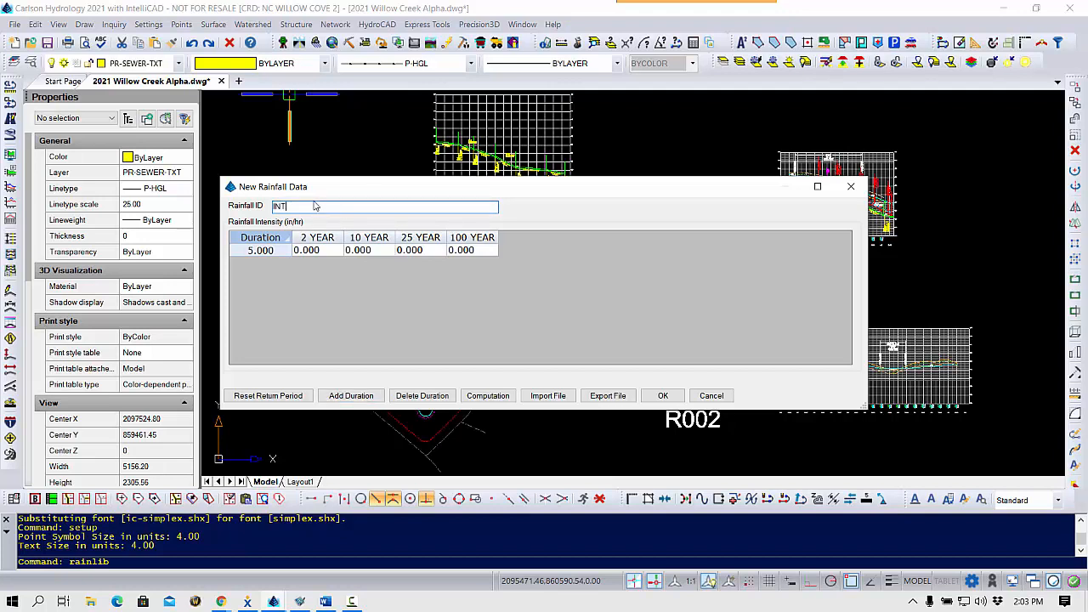
Enter 5-minute rainfall intensities of 2.08 for 2 years, 7.08 for 10 years and 8.41 for 25 years.
{"action": "left_click", "coordinate": [323, 250]}
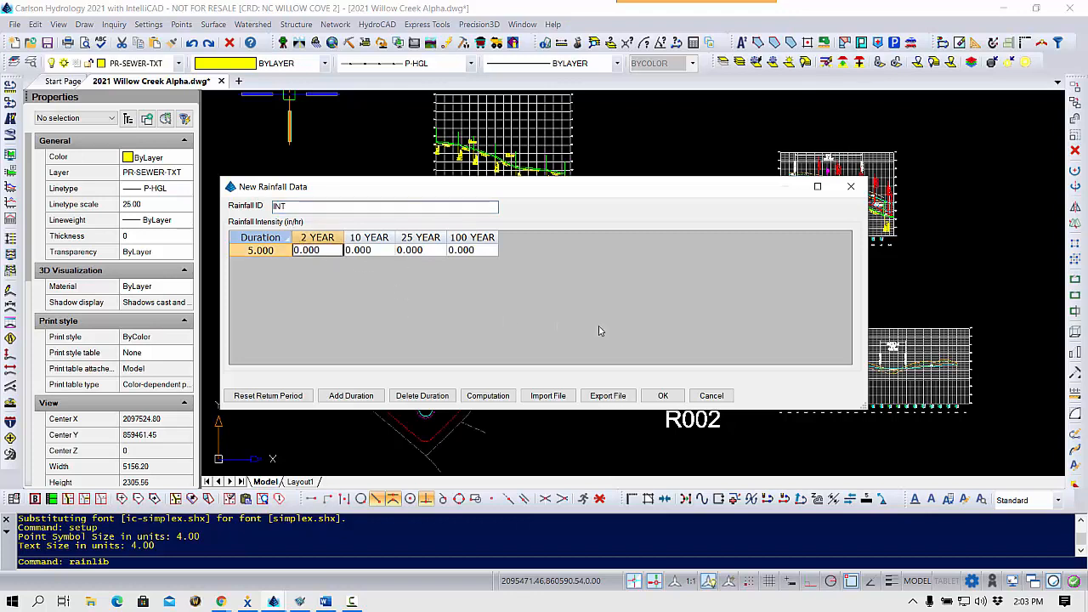
{"action": "type", "text": "2.08"}
{"action": "key", "text": "Tab"}
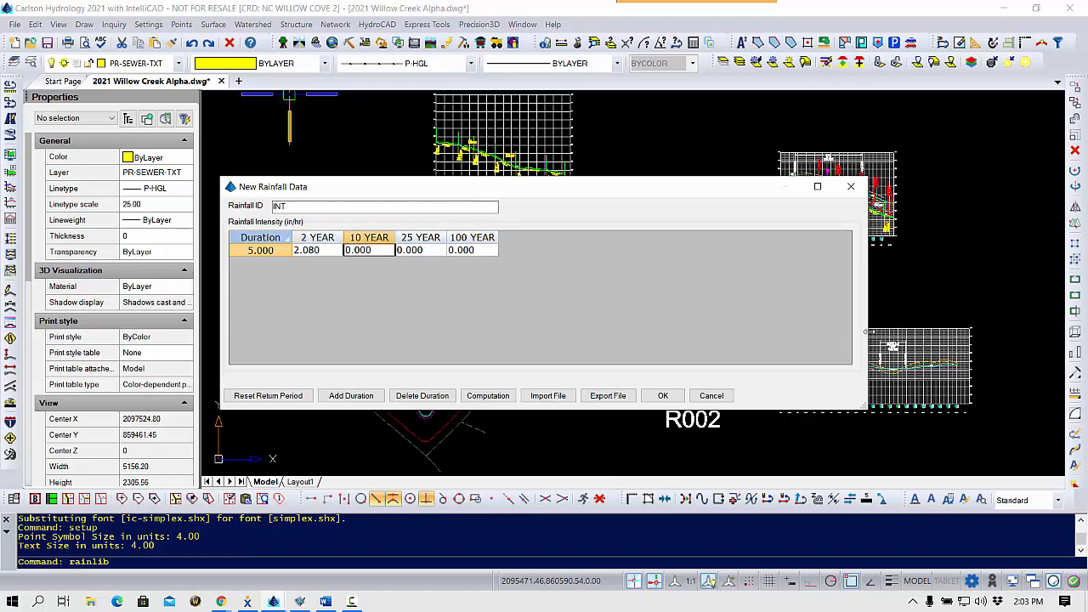
{"action": "type", "text": "2."}
{"action": "type", "text": "7.08"}
{"action": "key", "text": "Tab"}
{"action": "type", "text": "8.41"}
{"action": "key", "text": "Tab"}
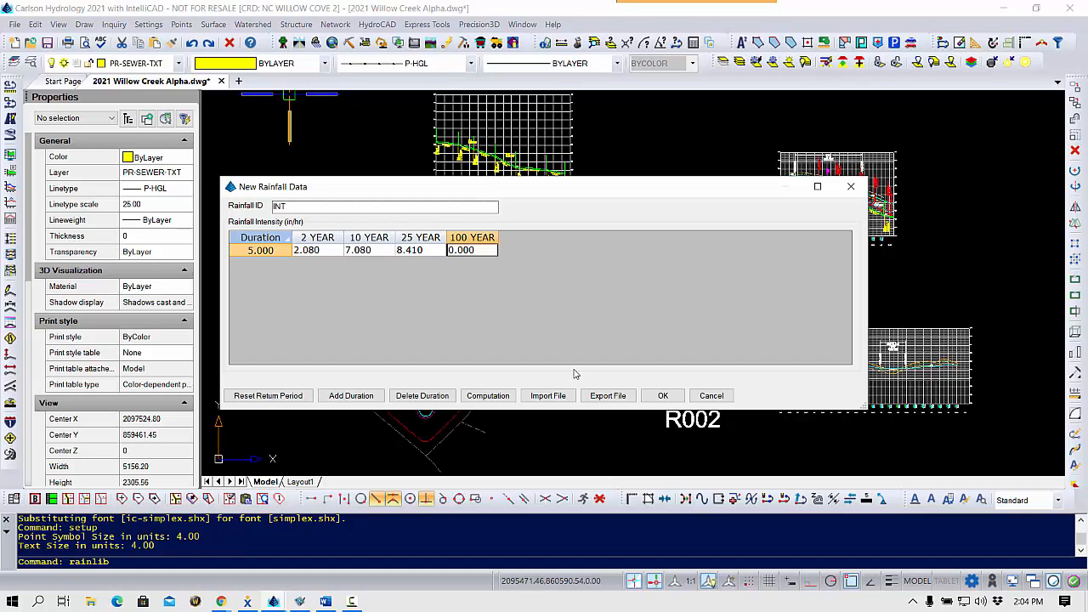
Import the rainfall IDF table from NOAA 14.csv into the INT entry and open its intensity computation results.
{"action": "left_click", "coordinate": [551, 397]}
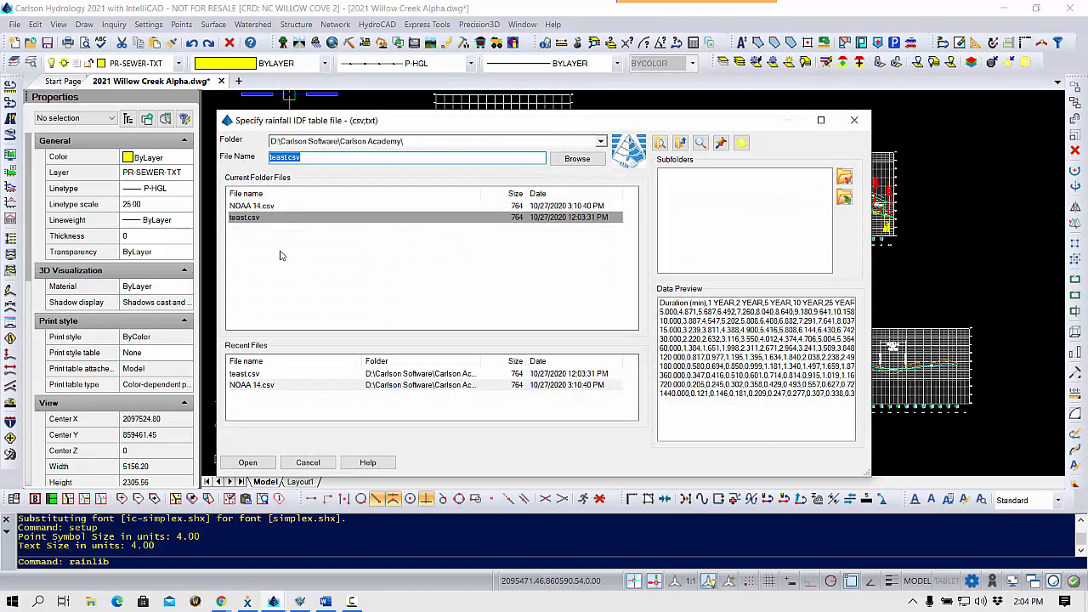
{"action": "left_click", "coordinate": [264, 206]}
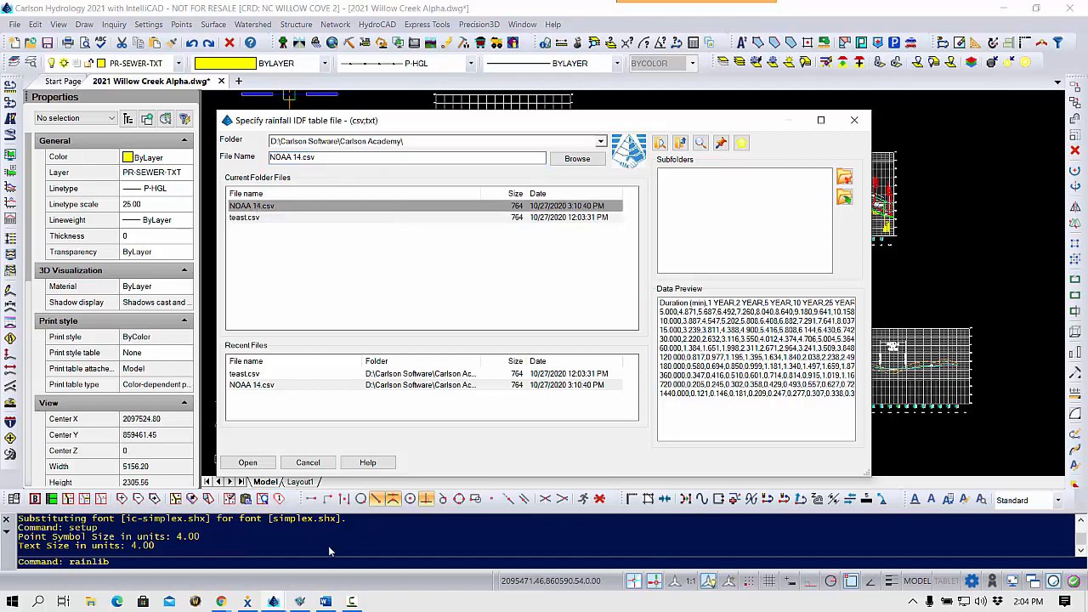
{"action": "left_click", "coordinate": [249, 464]}
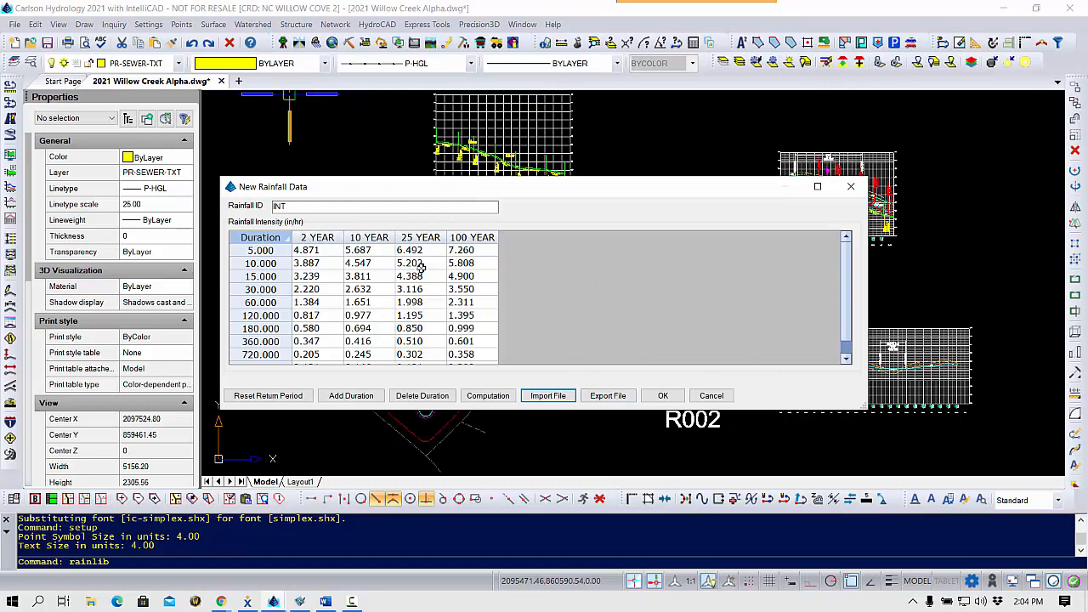
{"action": "left_click", "coordinate": [489, 397]}
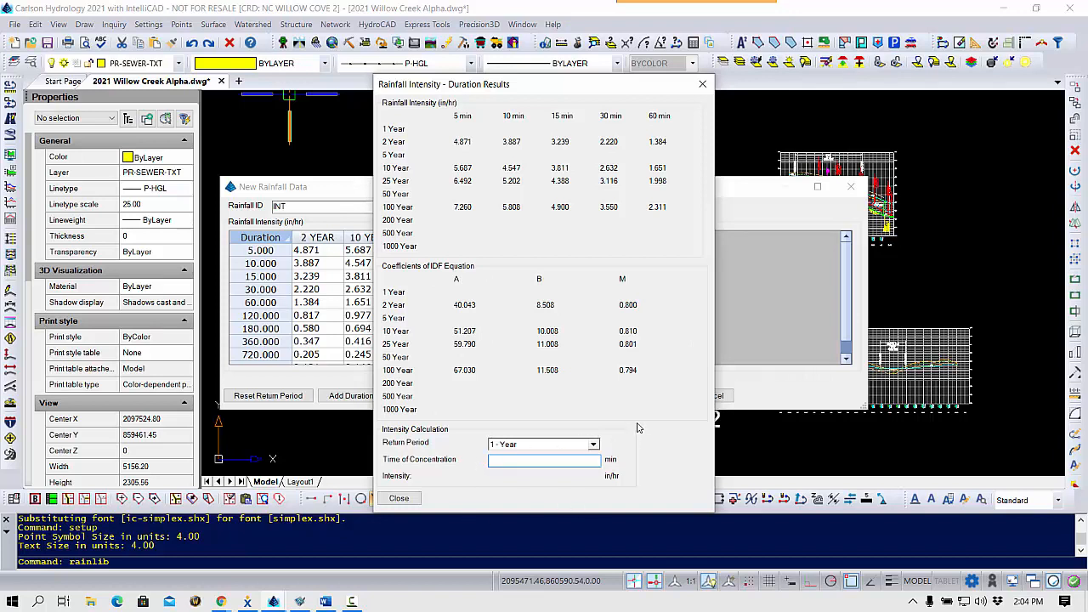
Calculate the 2-year intensity for a 7-minute time of concentration and save the INT rainfall entry.
{"action": "left_click", "coordinate": [595, 445]}
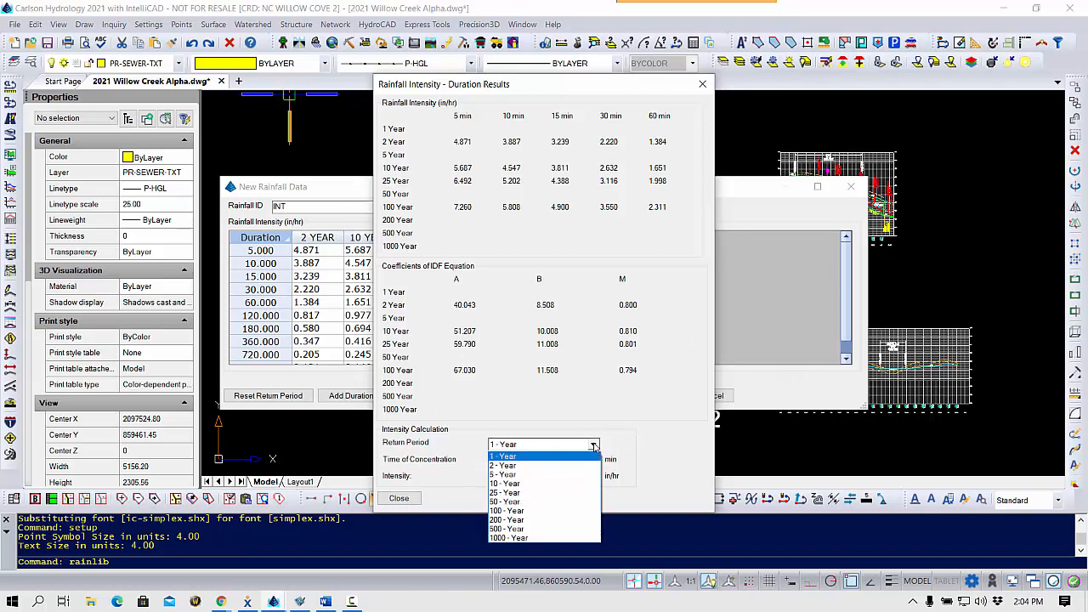
{"action": "left_click", "coordinate": [510, 467]}
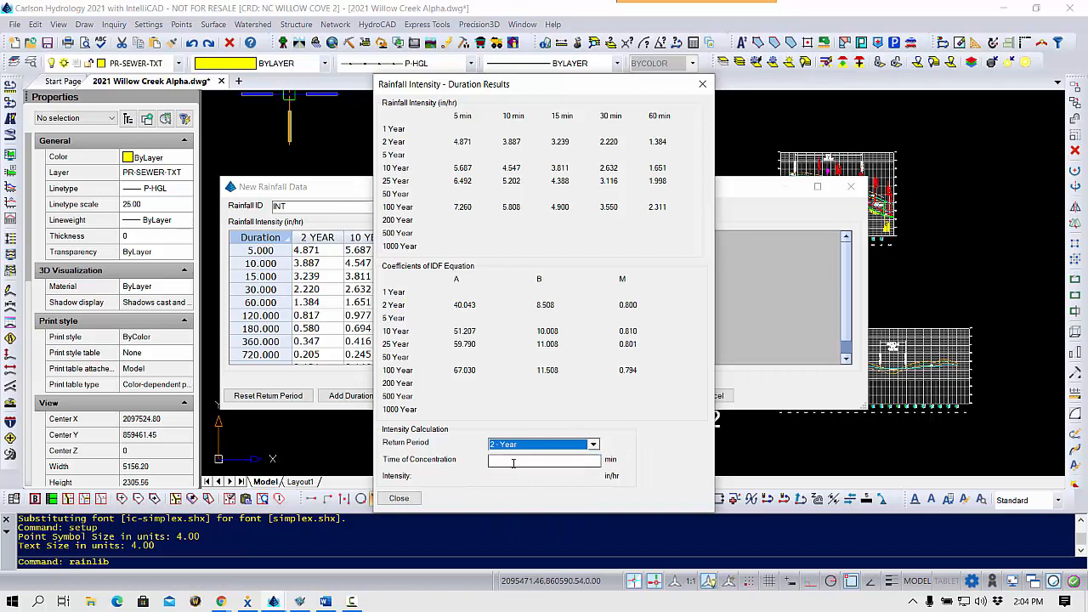
{"action": "left_click", "coordinate": [512, 460]}
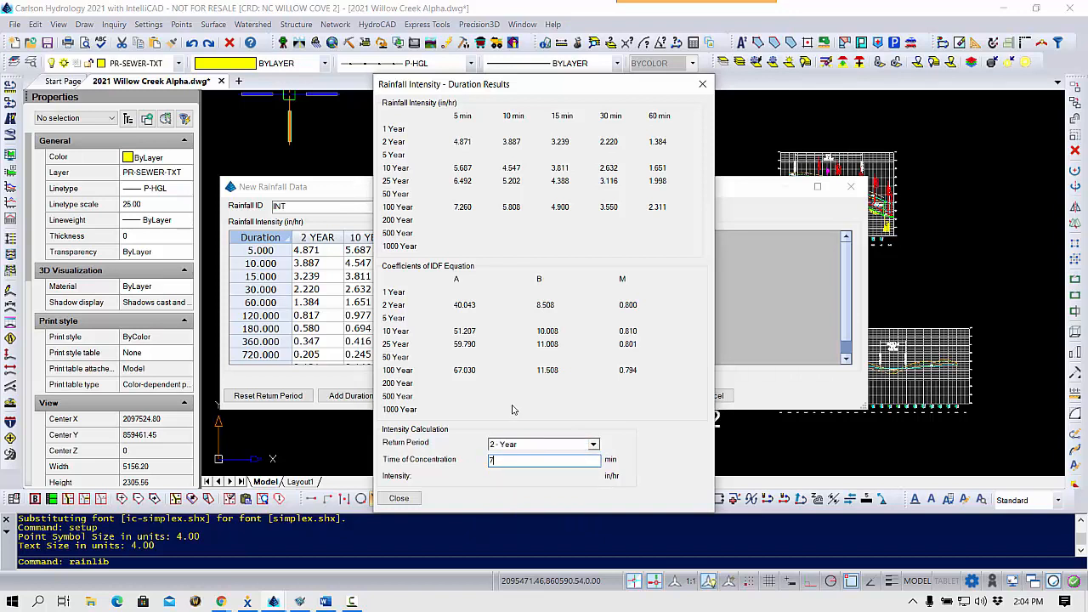
{"action": "key", "text": "Return"}
{"action": "left_click", "coordinate": [400, 499]}
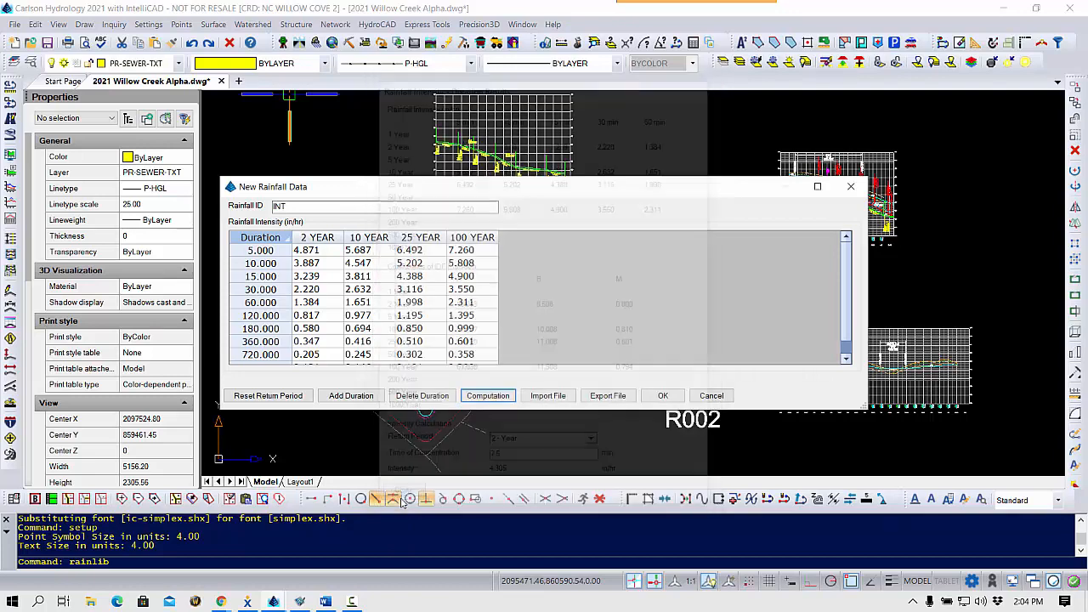
{"action": "left_click", "coordinate": [663, 396]}
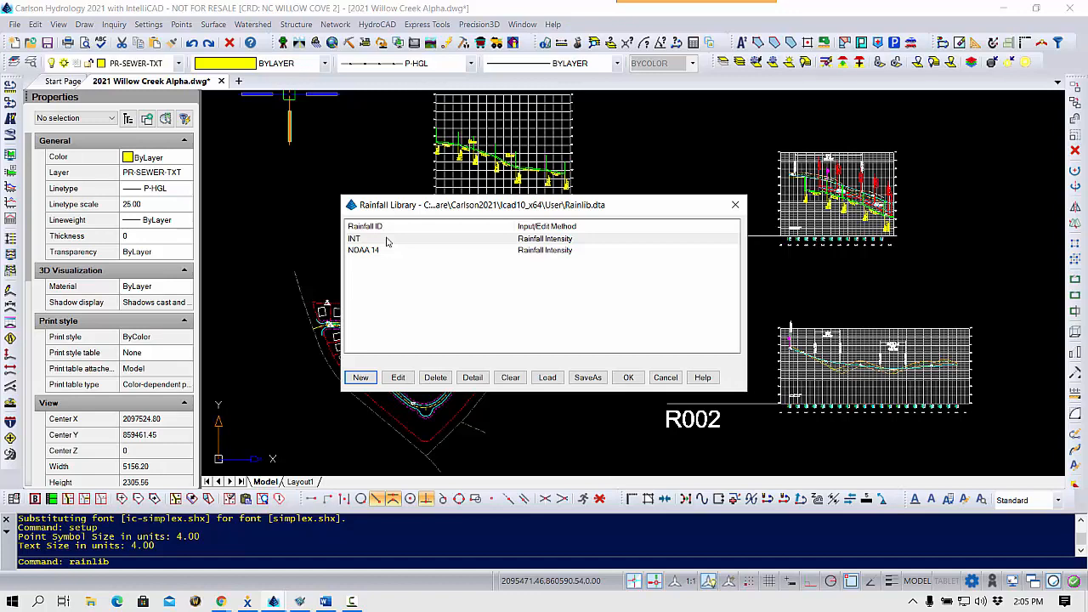
Start a new IDF Equation Coefficients entry that includes only the 2-, 10- and 25-year return periods.
{"action": "left_click", "coordinate": [361, 378]}
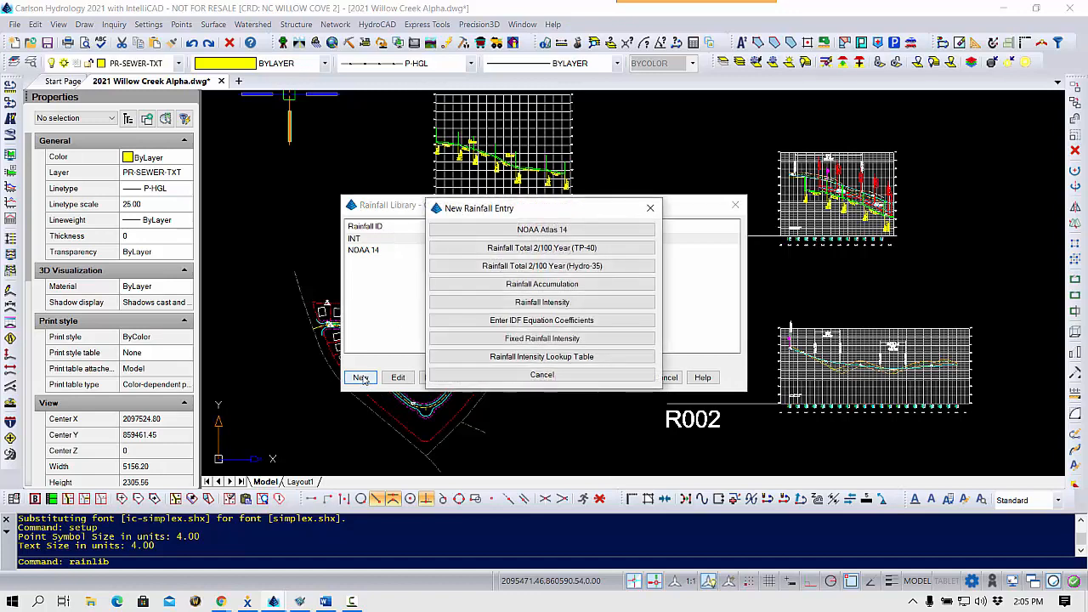
{"action": "left_click", "coordinate": [571, 324]}
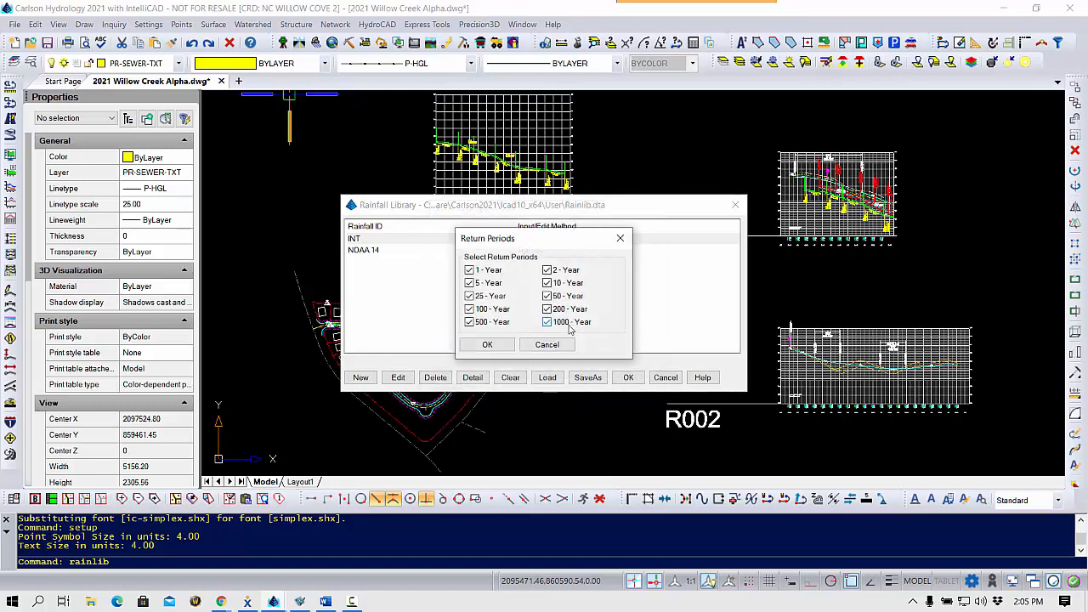
{"action": "left_click", "coordinate": [487, 270]}
{"action": "left_click", "coordinate": [489, 296]}
{"action": "left_click", "coordinate": [487, 296]}
{"action": "left_click", "coordinate": [565, 296]}
{"action": "left_click", "coordinate": [565, 310]}
{"action": "left_click", "coordinate": [565, 324]}
{"action": "left_click", "coordinate": [483, 310]}
{"action": "left_click", "coordinate": [483, 322]}
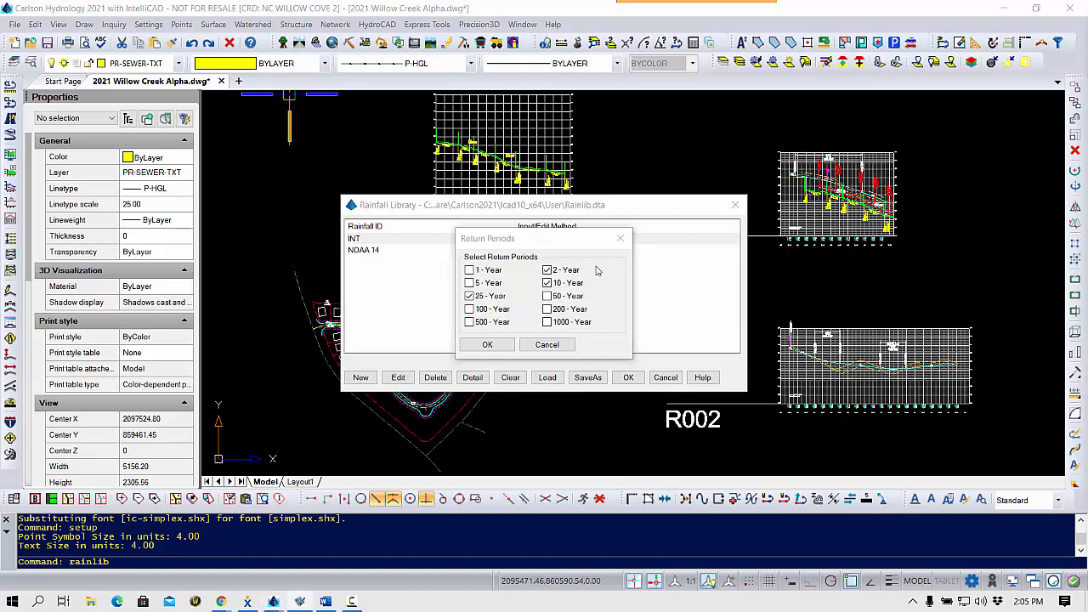
{"action": "left_click", "coordinate": [487, 344]}
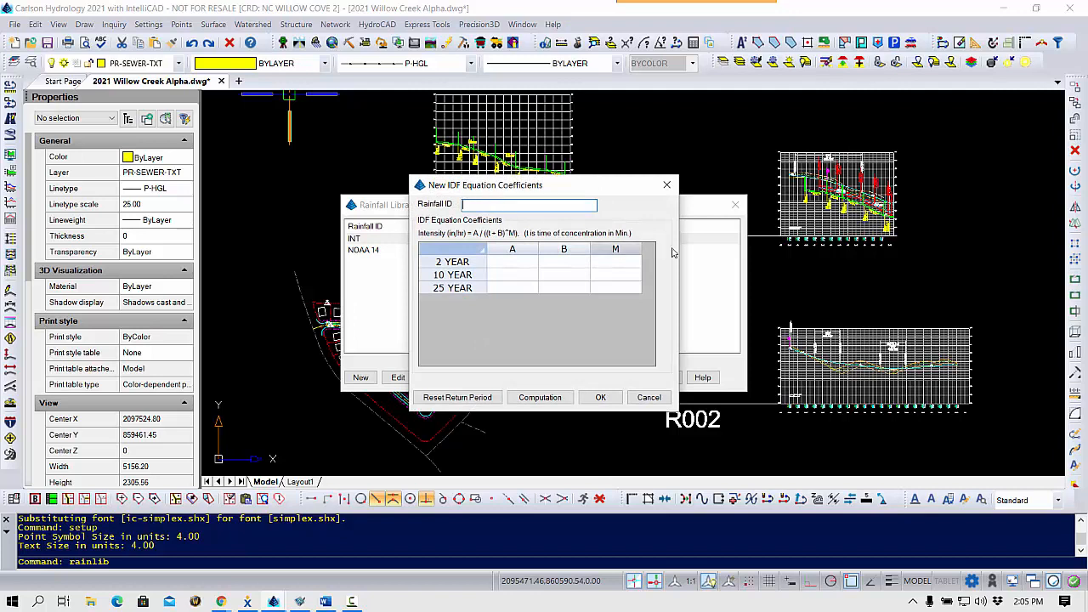
Set the rainfall ID to IDF and enter A coefficients of 51.21 for 2 years, 67.03 for 10 years and 77.01 for 25 years.
{"action": "type", "text": "IDF"}
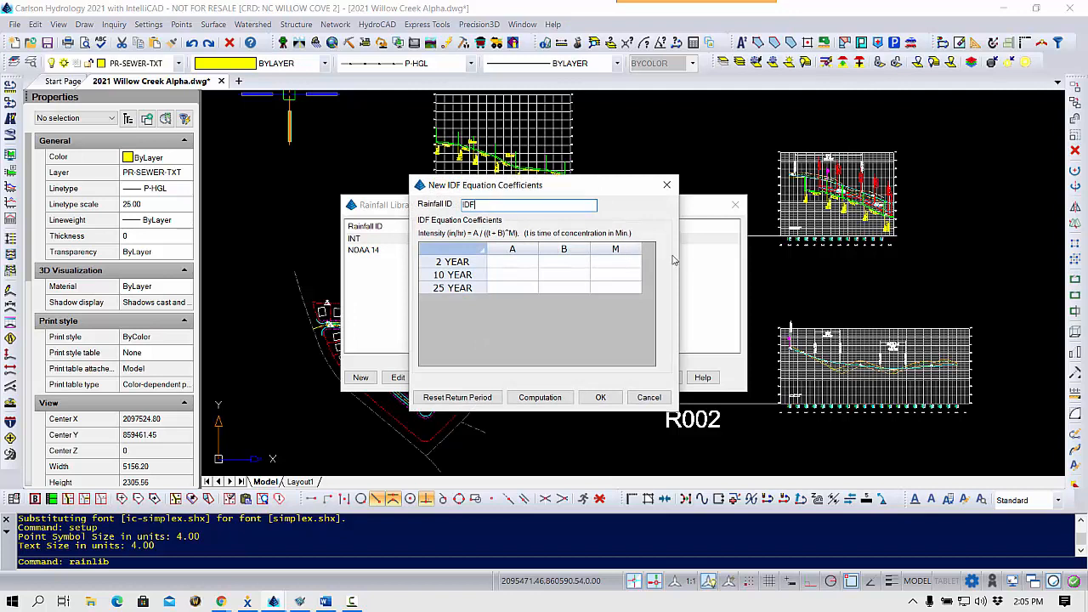
{"action": "left_click", "coordinate": [515, 262]}
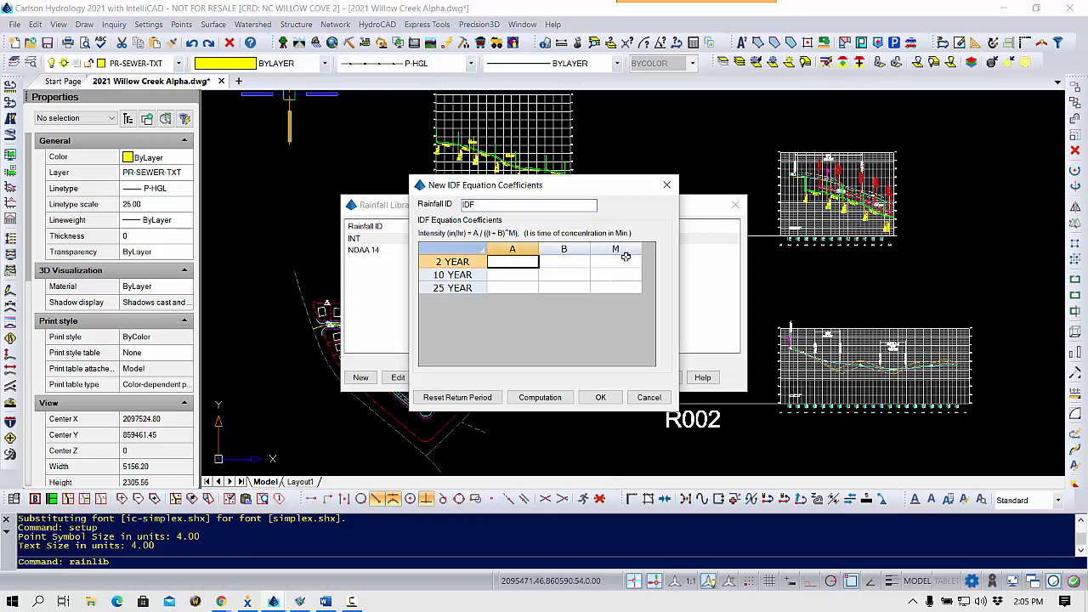
{"action": "type", "text": "51.21"}
{"action": "key", "text": "Return"}
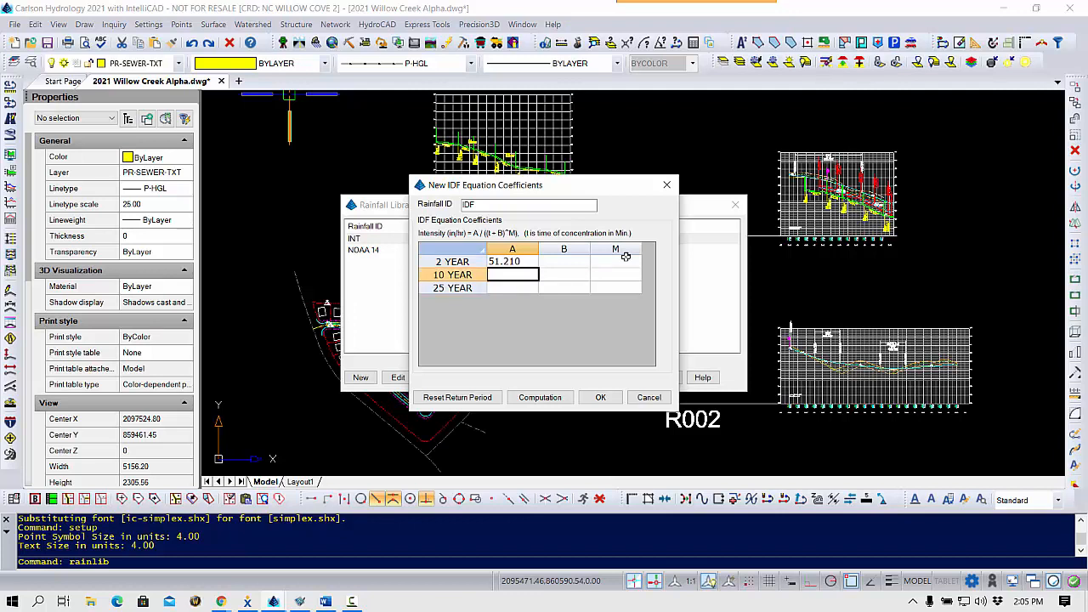
{"action": "type", "text": "67.03"}
{"action": "key", "text": "Return"}
{"action": "type", "text": "77.01"}
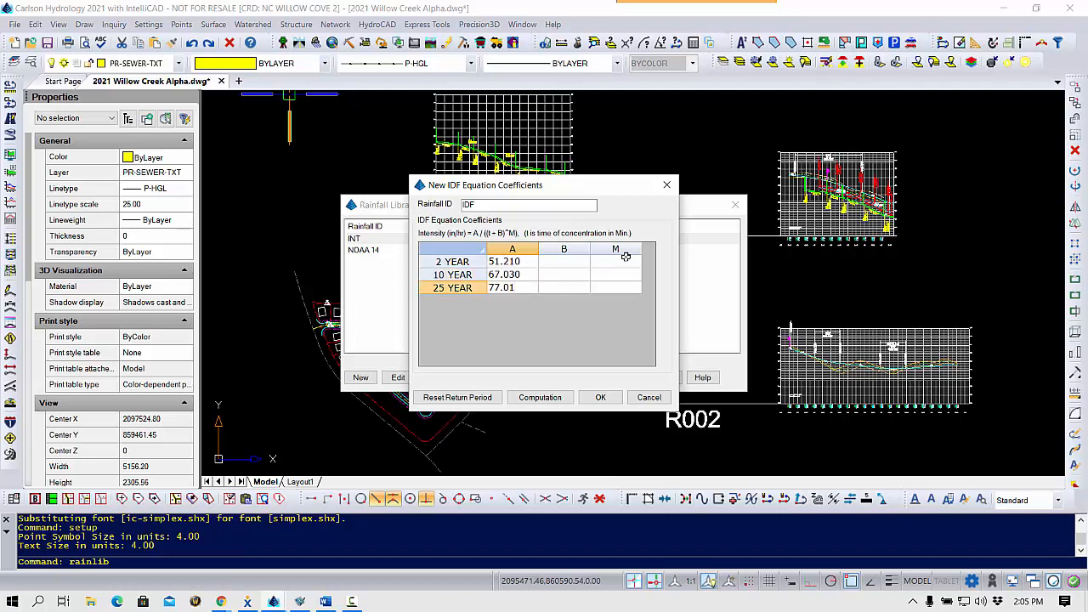
Enter B coefficients of 10, 11.51 and 13.01 and M coefficients of 0.8, 0.79 and 0.79 for the 2-, 10- and 25-year periods.
{"action": "left_click", "coordinate": [566, 262]}
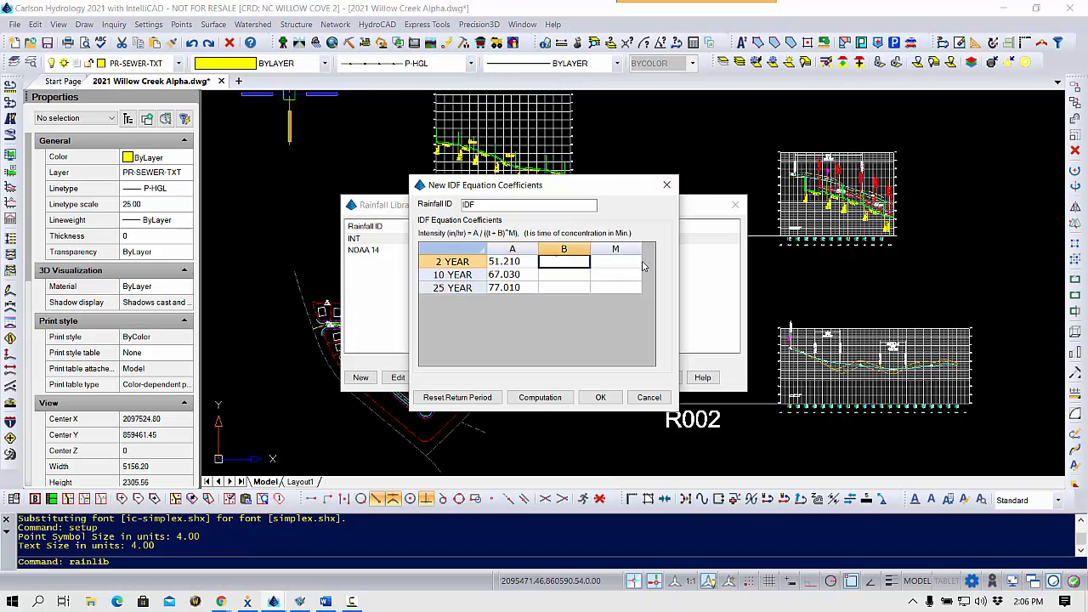
{"action": "type", "text": "10.000 11.510 13.010"}
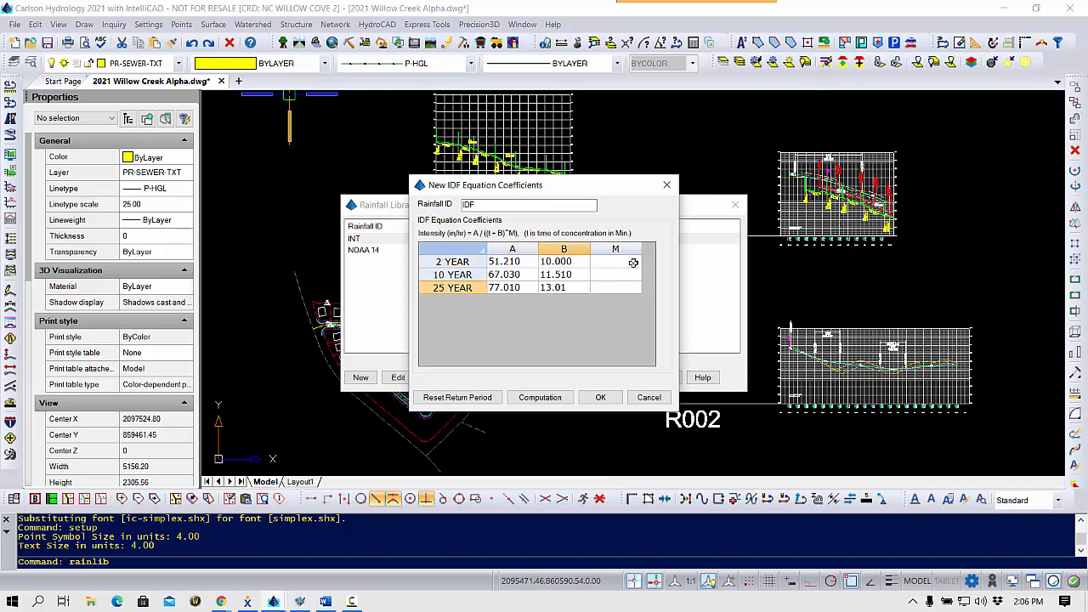
{"action": "left_click", "coordinate": [633, 263]}
{"action": "type", "text": "0.800 0.790 0.790"}
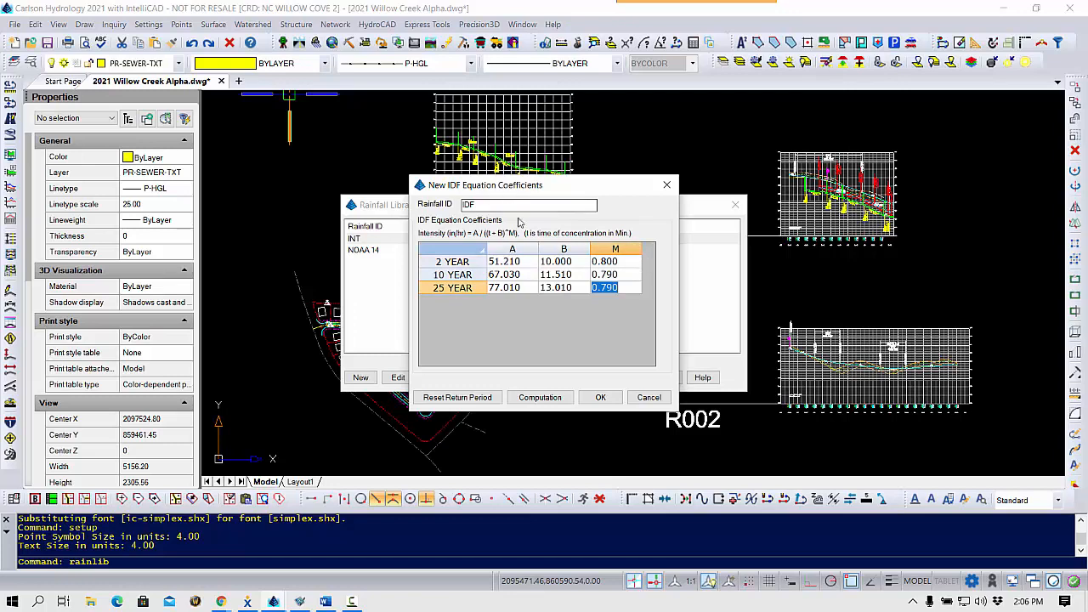
Review the intensities computed from the IDF coefficients and save the IDF entry to the rainfall library.
{"action": "left_click", "coordinate": [544, 398]}
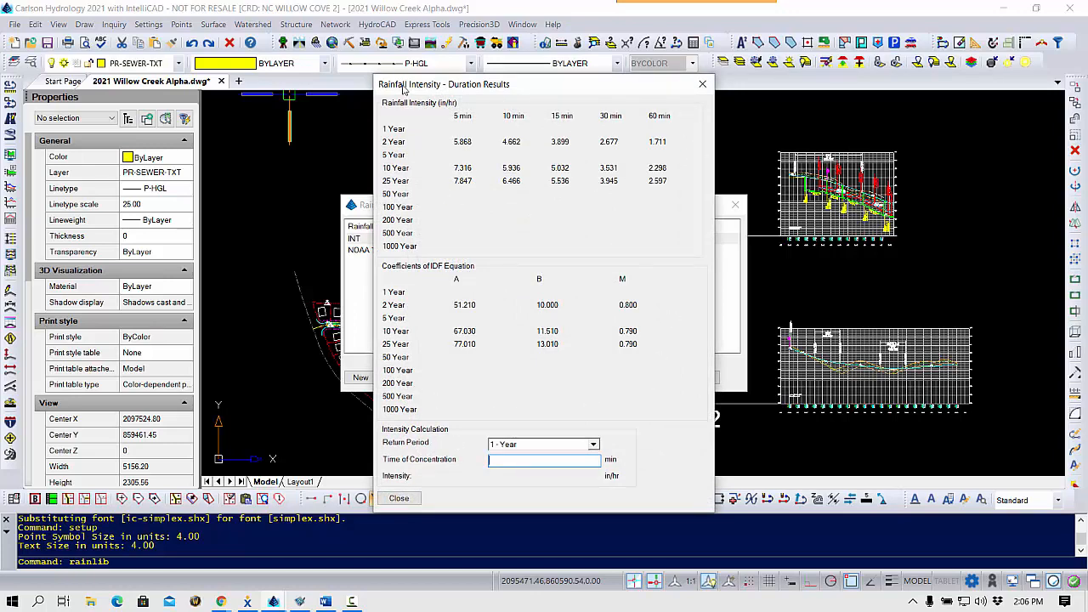
{"action": "left_click", "coordinate": [702, 86]}
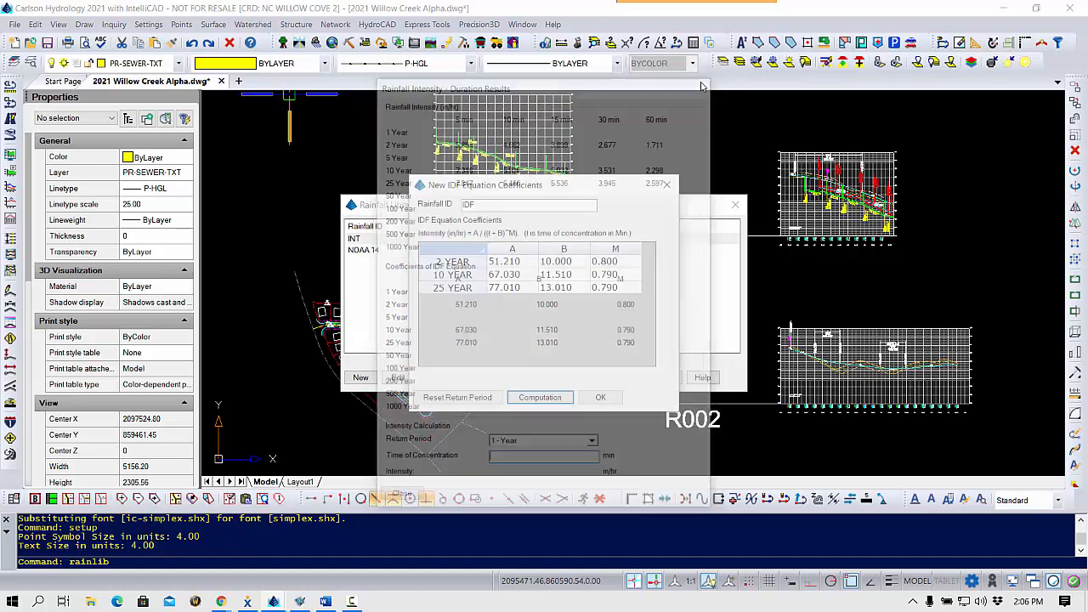
{"action": "left_click", "coordinate": [600, 396]}
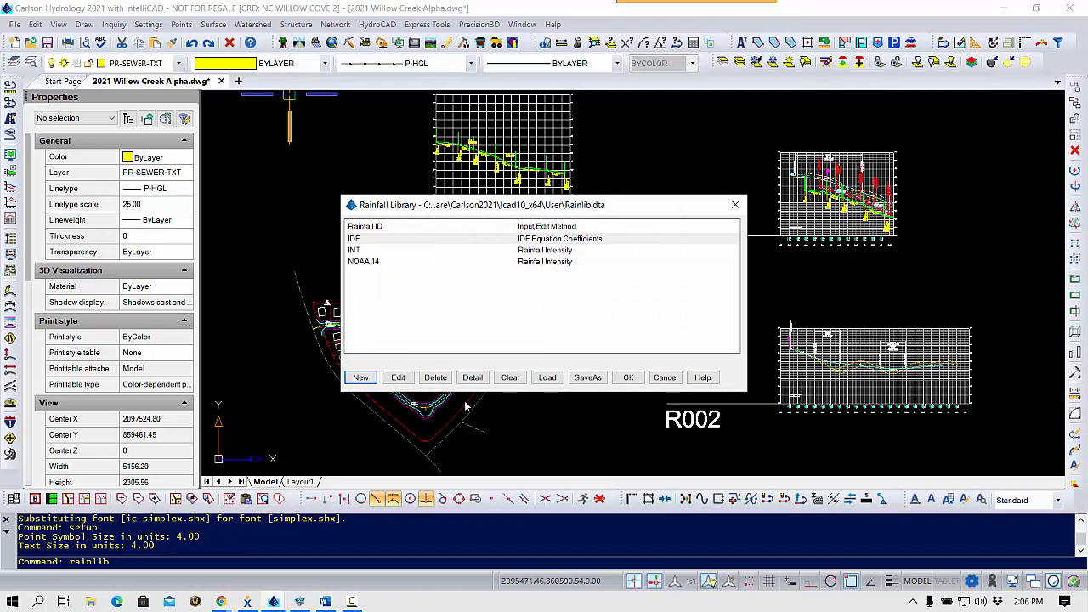
Add a Fixed Rainfall Intensity entry with rainfall ID GS and an intensity of 4 in/hr.
{"action": "left_click", "coordinate": [361, 378]}
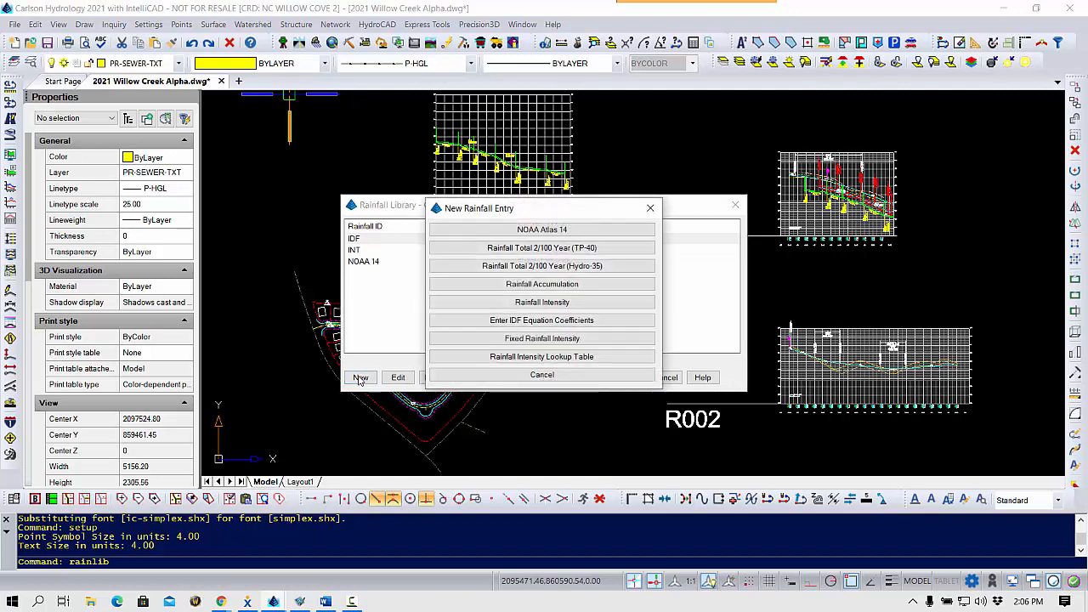
{"action": "left_click", "coordinate": [592, 340]}
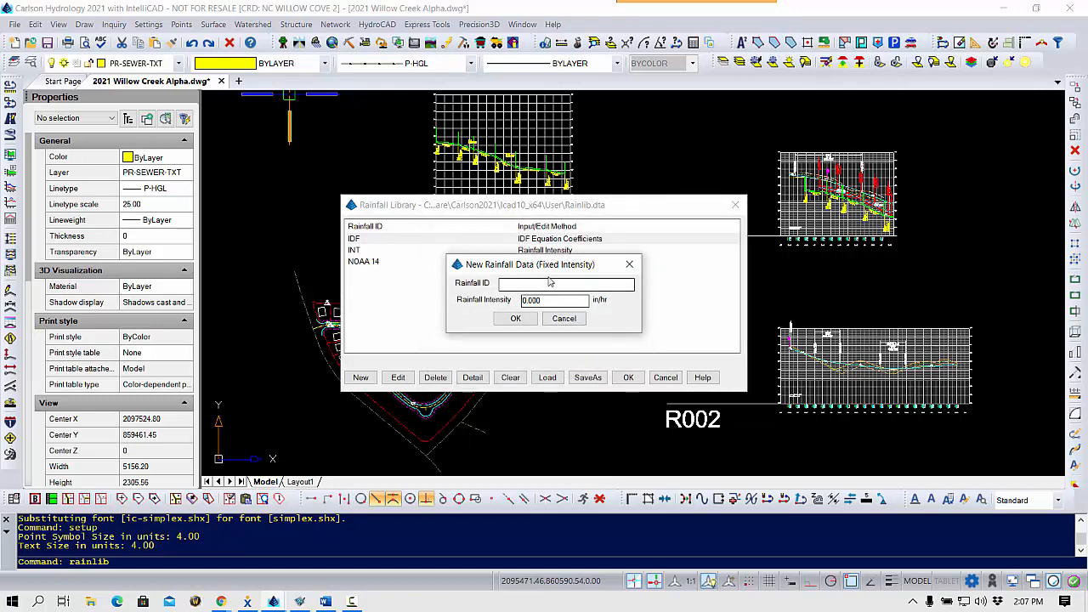
{"action": "left_click", "coordinate": [551, 283]}
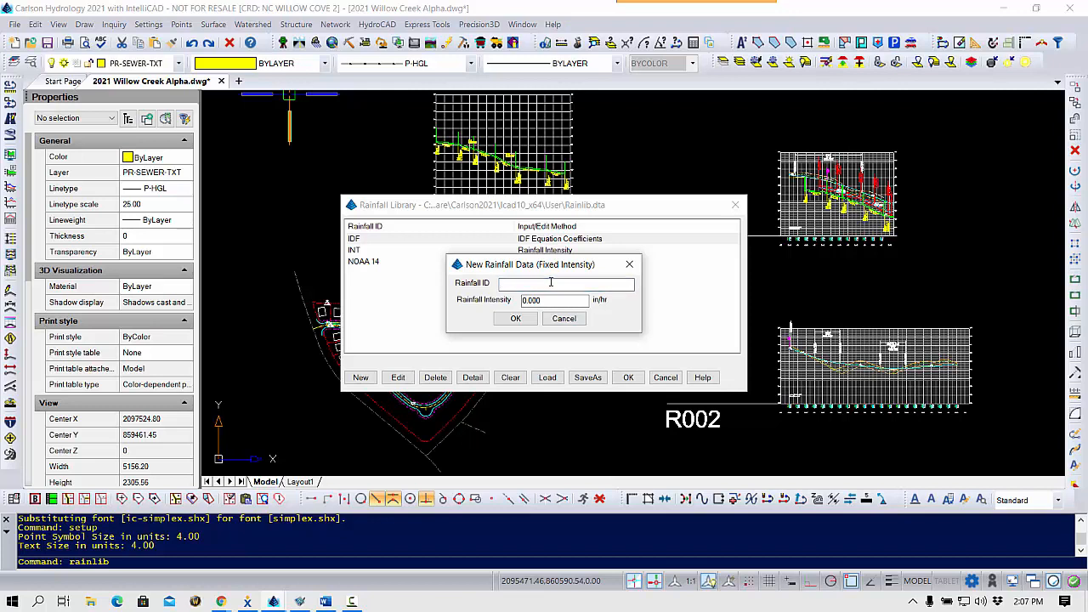
{"action": "type", "text": "GS"}
{"action": "double_click", "coordinate": [556, 300]}
{"action": "type", "text": "4"}
{"action": "left_click", "coordinate": [515, 319]}
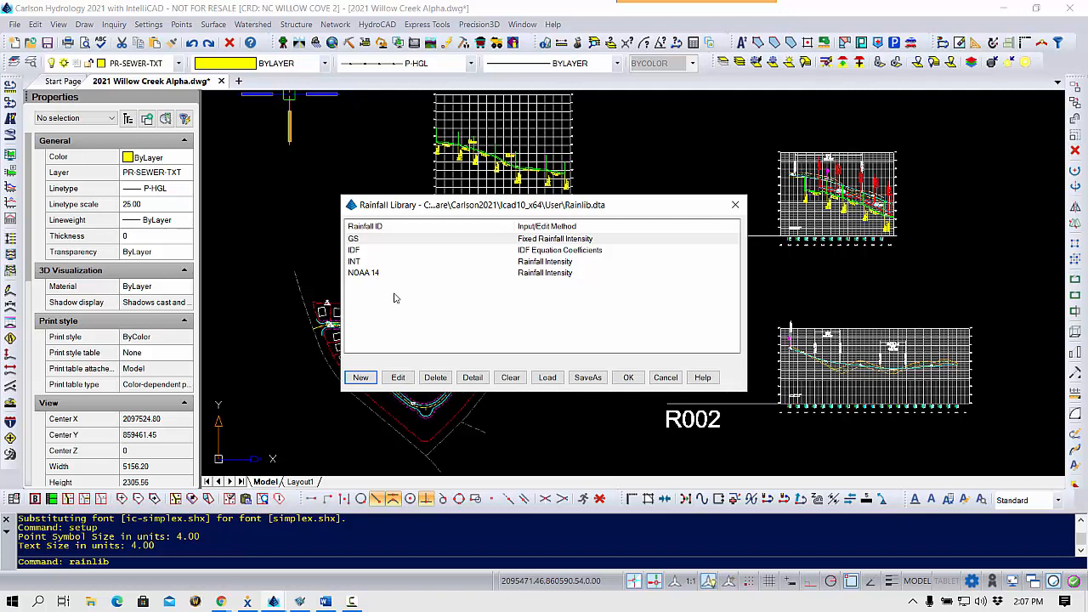
Start a new Rainfall Intensity Lookup Table entry that includes only the 2-, 10-, 25- and 100-year return periods.
{"action": "left_click", "coordinate": [361, 378]}
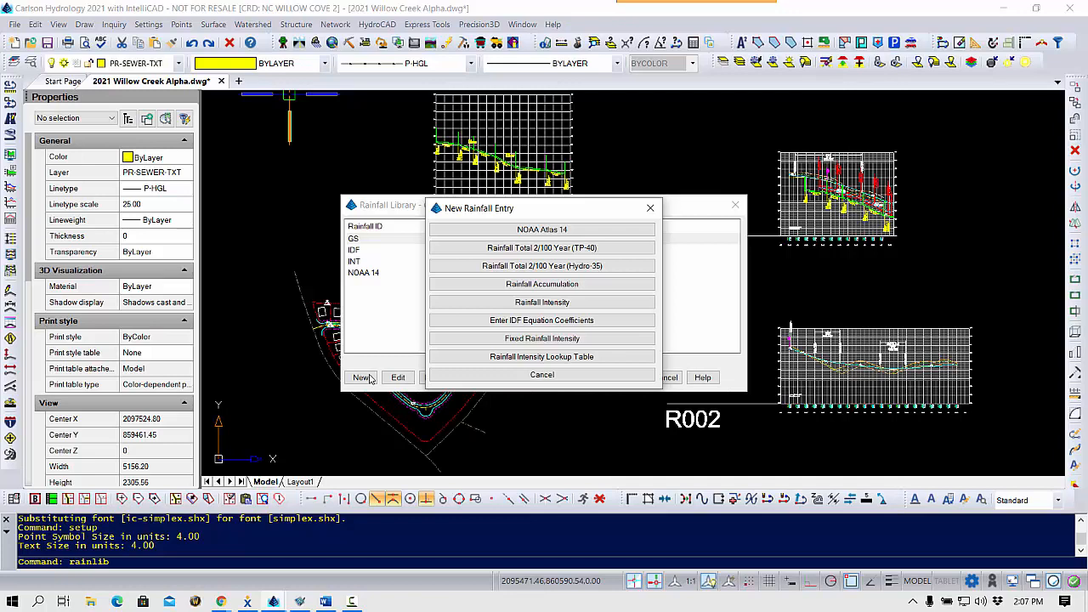
{"action": "left_click", "coordinate": [568, 357]}
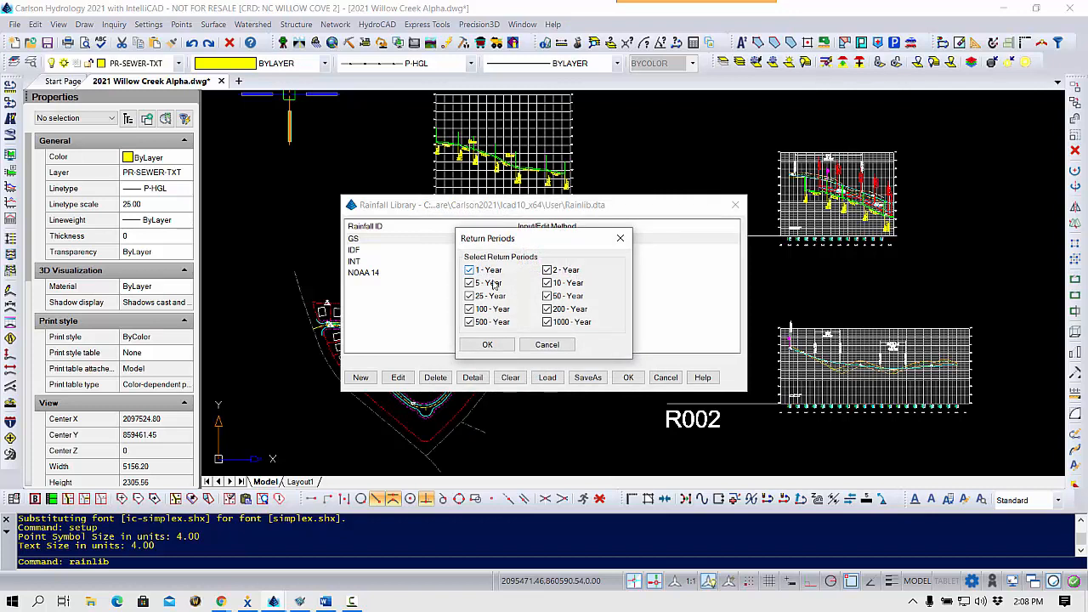
{"action": "left_click", "coordinate": [489, 271]}
{"action": "left_click", "coordinate": [489, 283]}
{"action": "left_click", "coordinate": [567, 297]}
{"action": "left_click", "coordinate": [568, 310]}
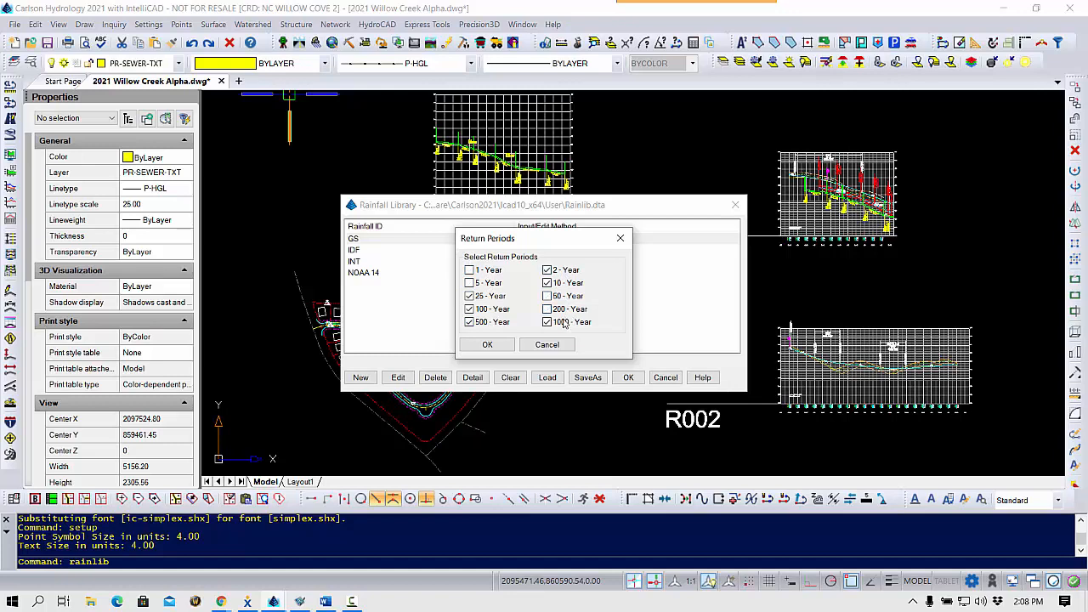
{"action": "left_click", "coordinate": [487, 344]}
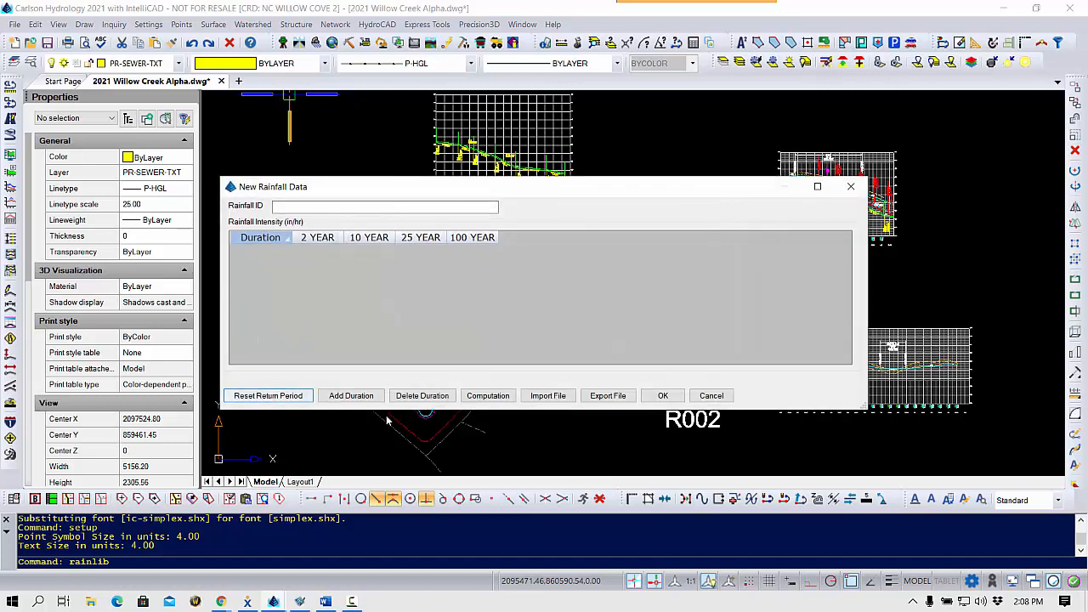
Add a 5-minute duration to the new lookup table.
{"action": "left_click", "coordinate": [368, 399]}
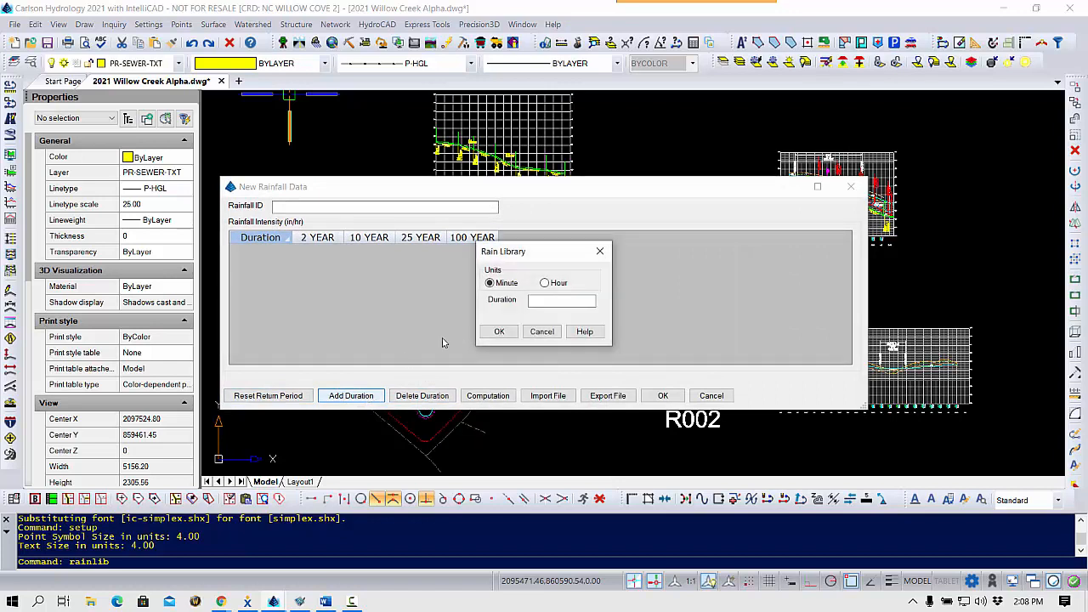
{"action": "left_click", "coordinate": [546, 302]}
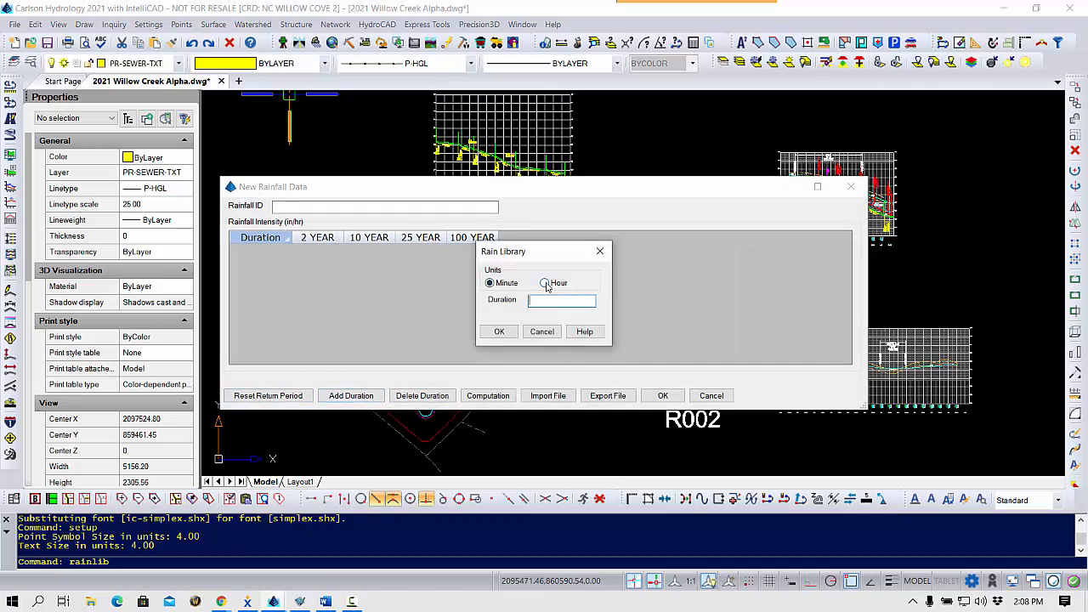
{"action": "type", "text": "5"}
{"action": "left_click", "coordinate": [500, 332]}
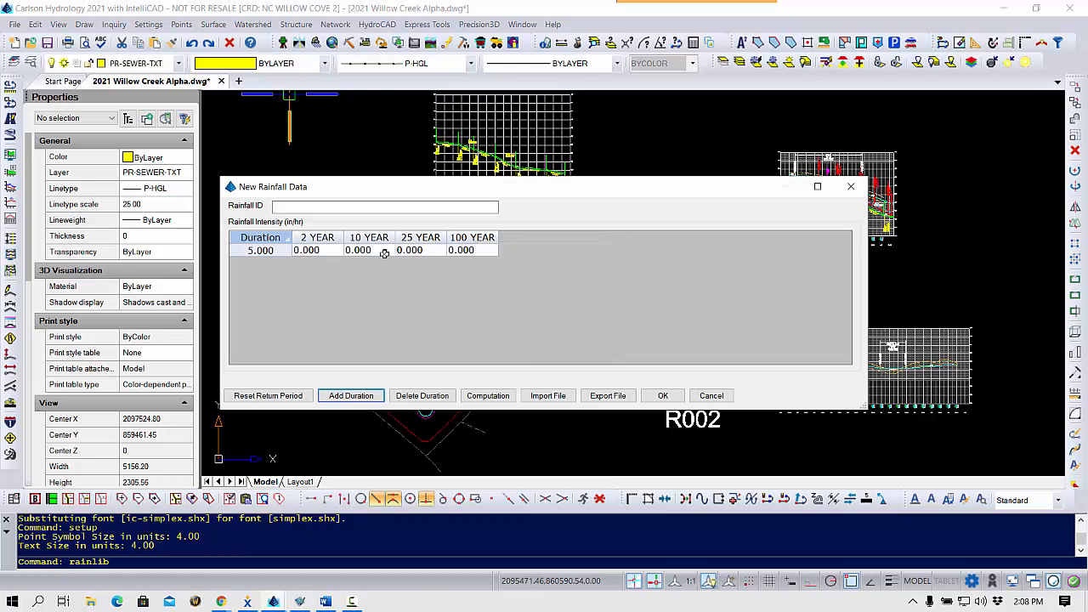
Enter 5-minute intensities of 3, 7, 8 and 9 for the 2-, 10-, 25- and 100-year periods and open the intensity calculation.
{"action": "left_click", "coordinate": [335, 249]}
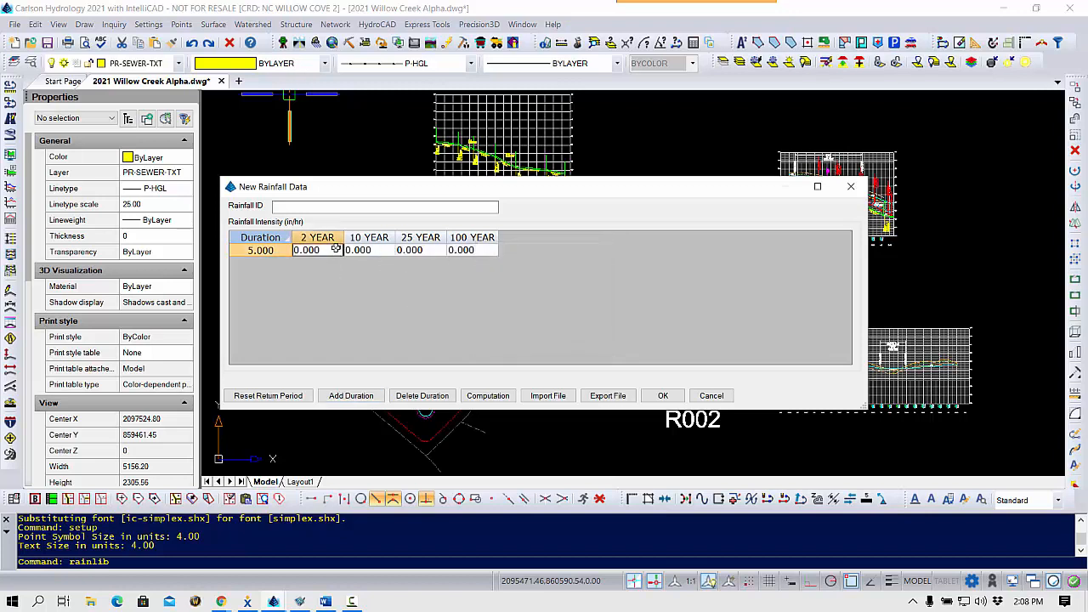
{"action": "type", "text": "3"}
{"action": "key", "text": "Tab"}
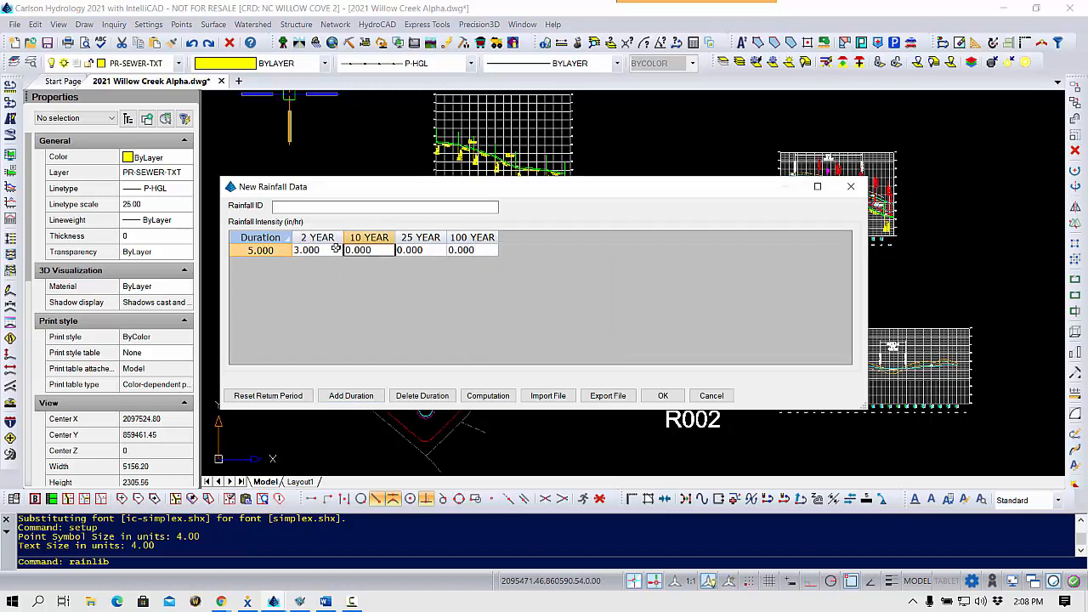
{"action": "type", "text": "7"}
{"action": "key", "text": "Tab"}
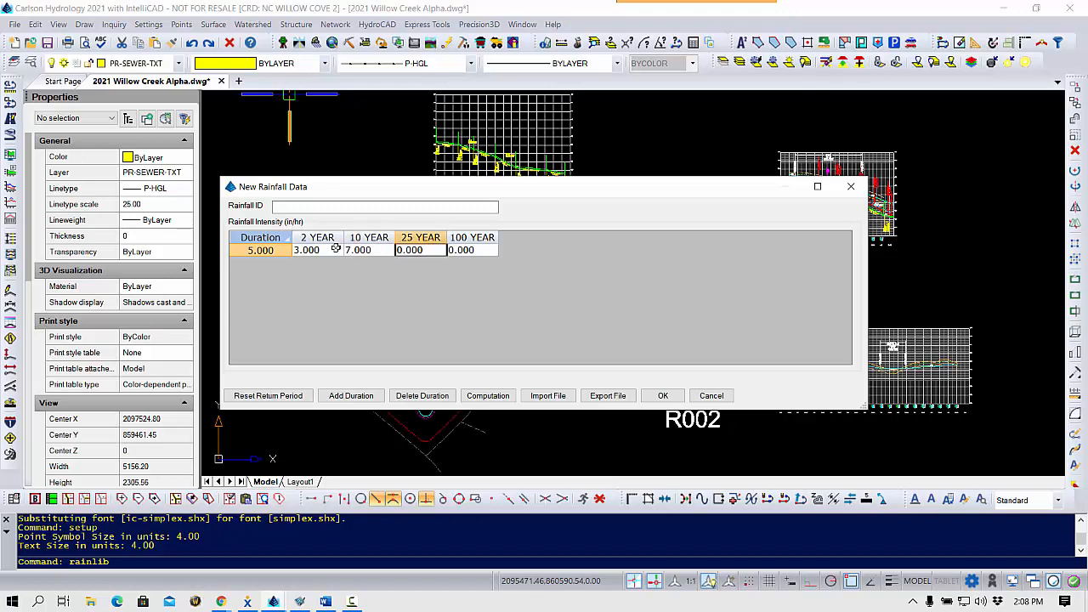
{"action": "type", "text": "8"}
{"action": "key", "text": "Tab"}
{"action": "type", "text": "9"}
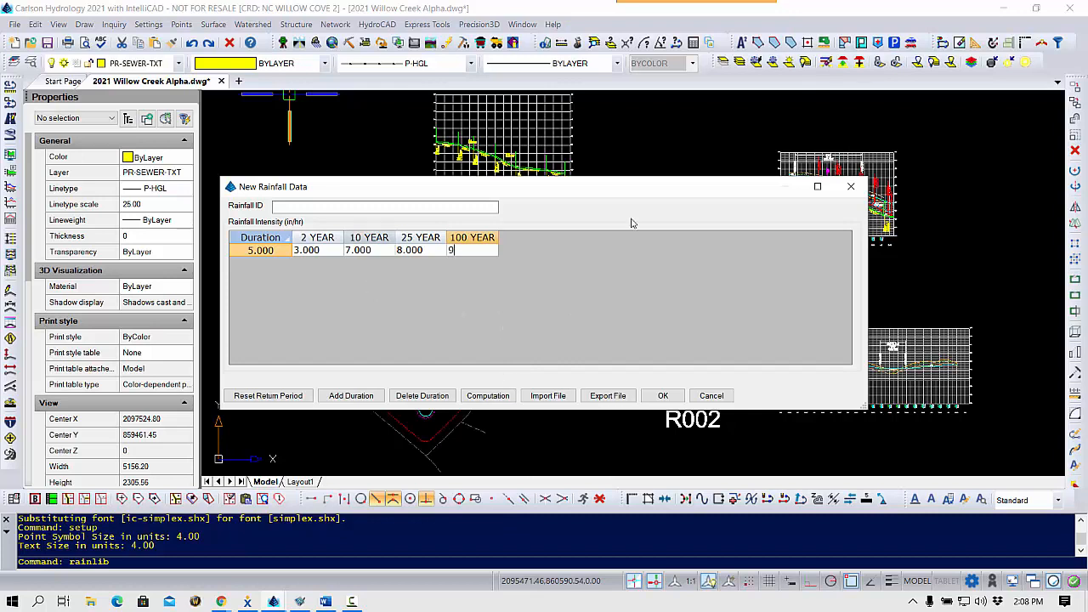
{"action": "left_click", "coordinate": [499, 396]}
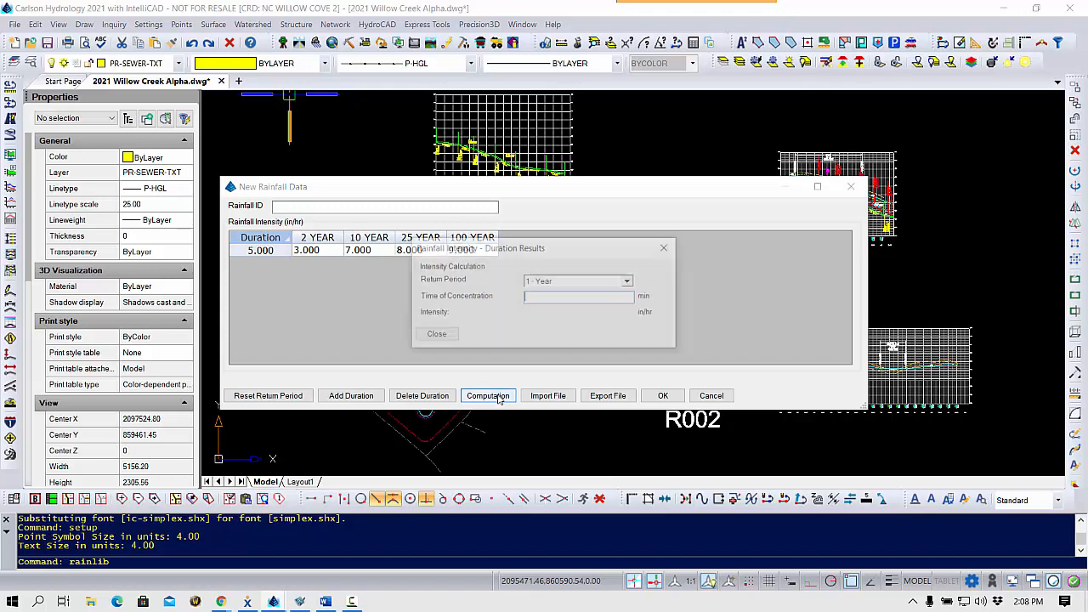
Calculate the 2-year intensity for a 5-minute time of concentration and close the calculation.
{"action": "left_click", "coordinate": [629, 282]}
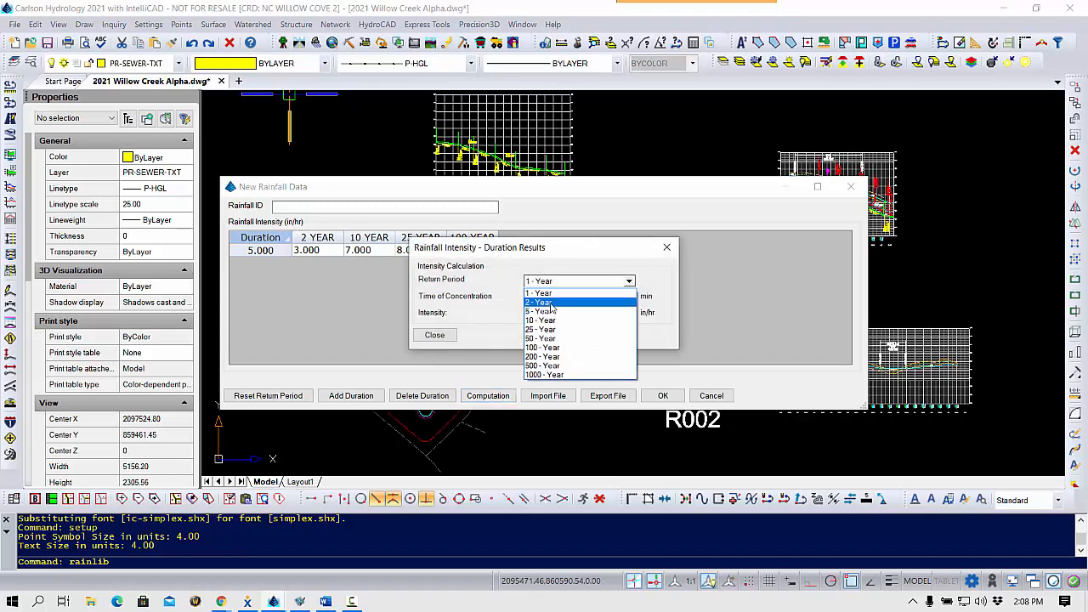
{"action": "left_click", "coordinate": [550, 303]}
{"action": "left_click", "coordinate": [548, 299]}
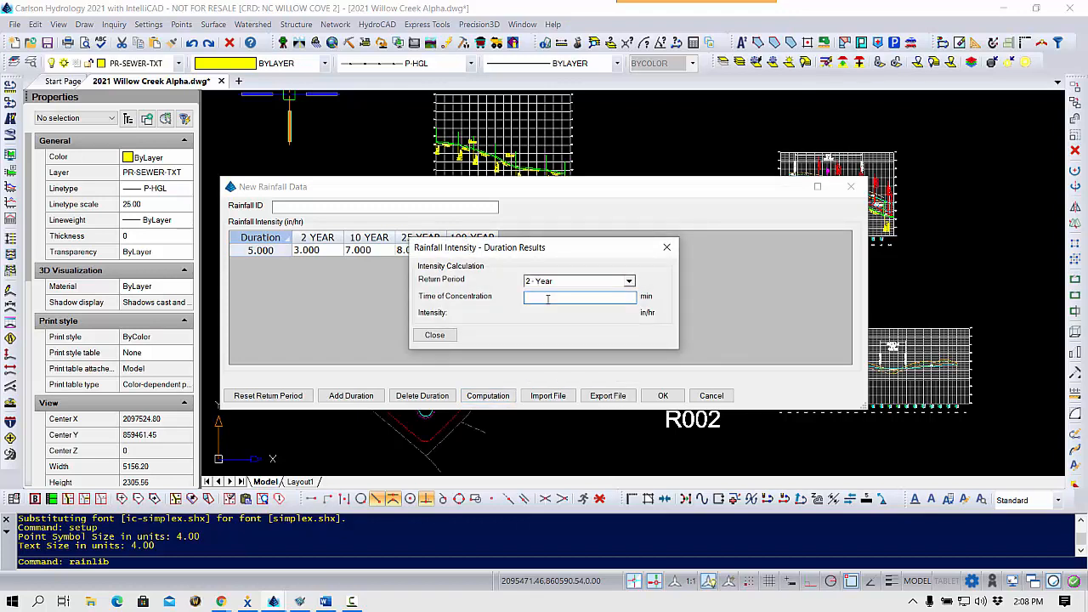
{"action": "type", "text": "5"}
{"action": "left_click", "coordinate": [434, 335]}
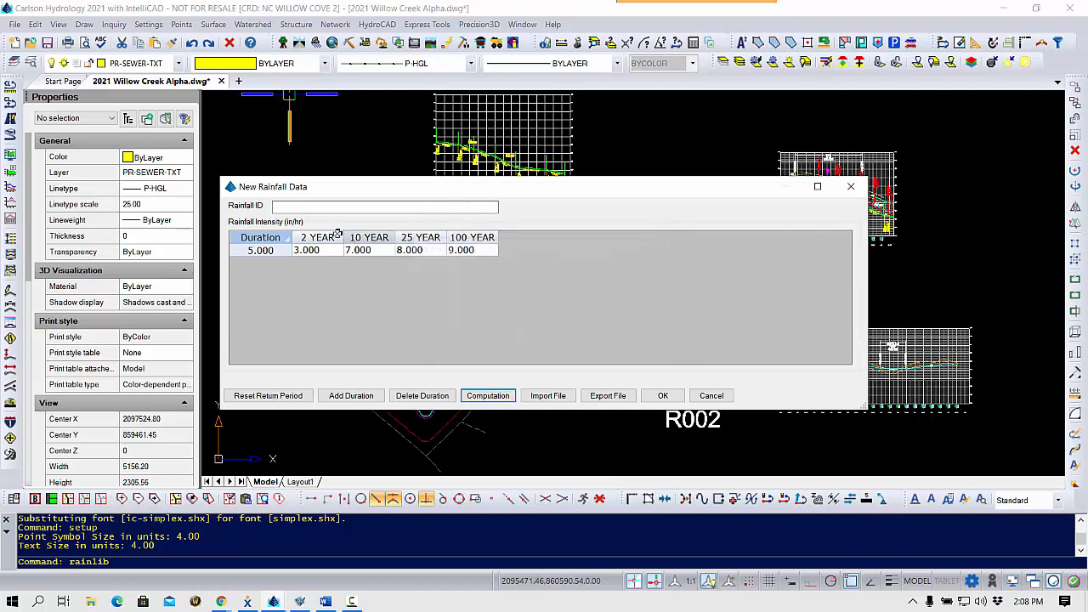
Set the lookup table's rainfall ID to LUT.
{"action": "left_click", "coordinate": [340, 206]}
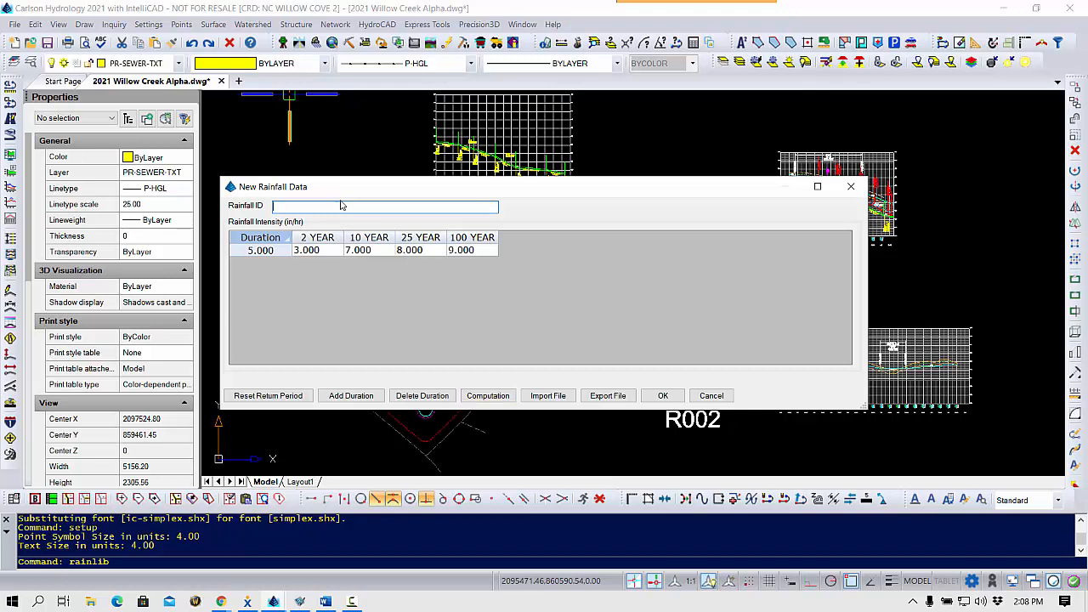
{"action": "type", "text": "LUT"}
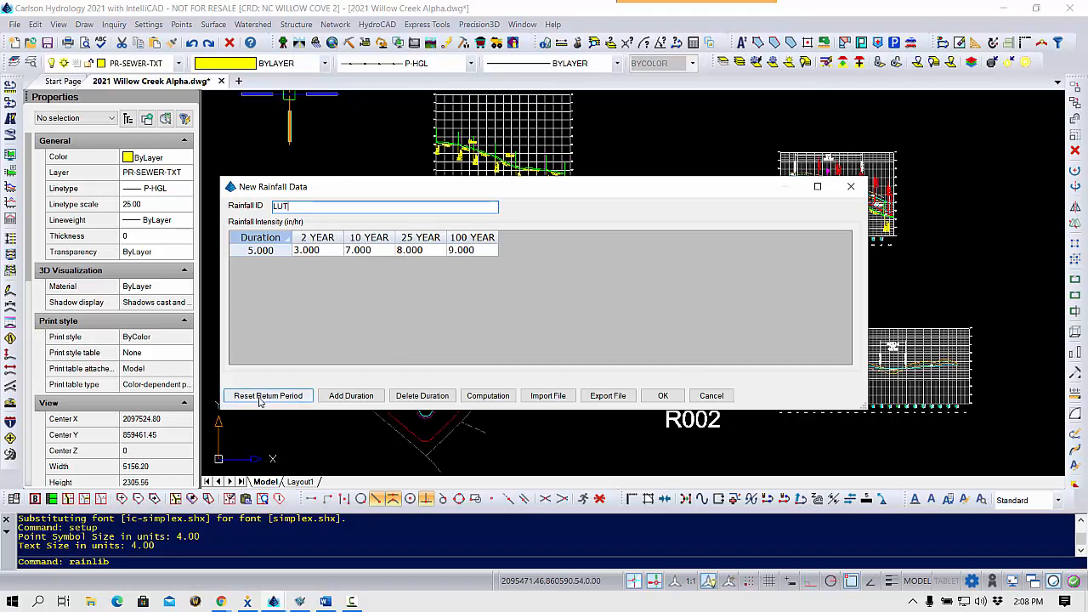
Reopen the return period selection, keep only the 2-, 10-, 25- and 100-year periods, and save the lookup table entry.
{"action": "left_click", "coordinate": [289, 398]}
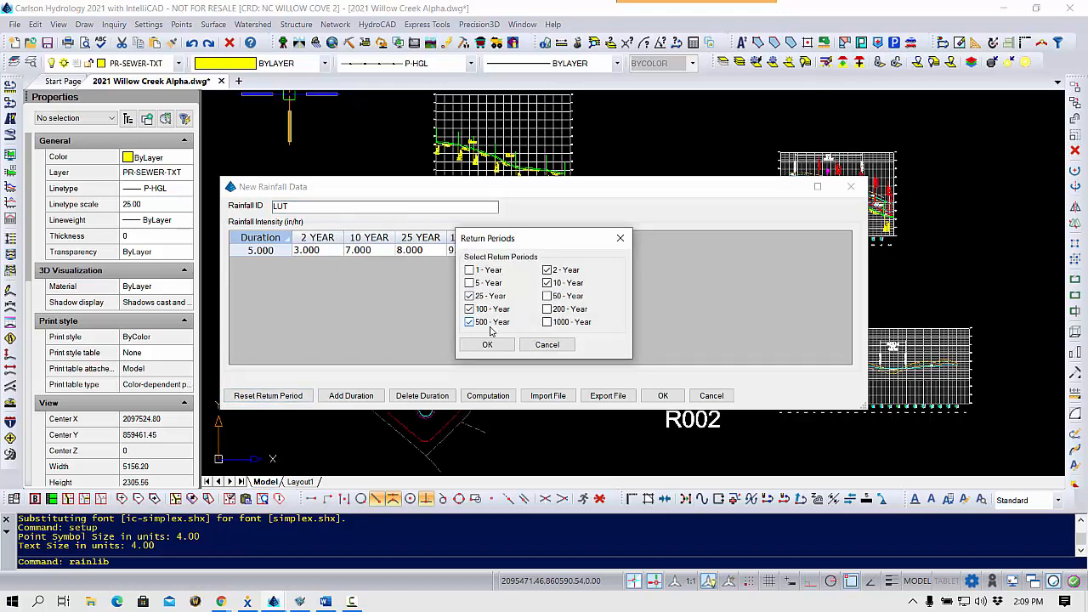
{"action": "left_click_drag", "start_coordinate": [515, 241], "coordinate": [641, 227]}
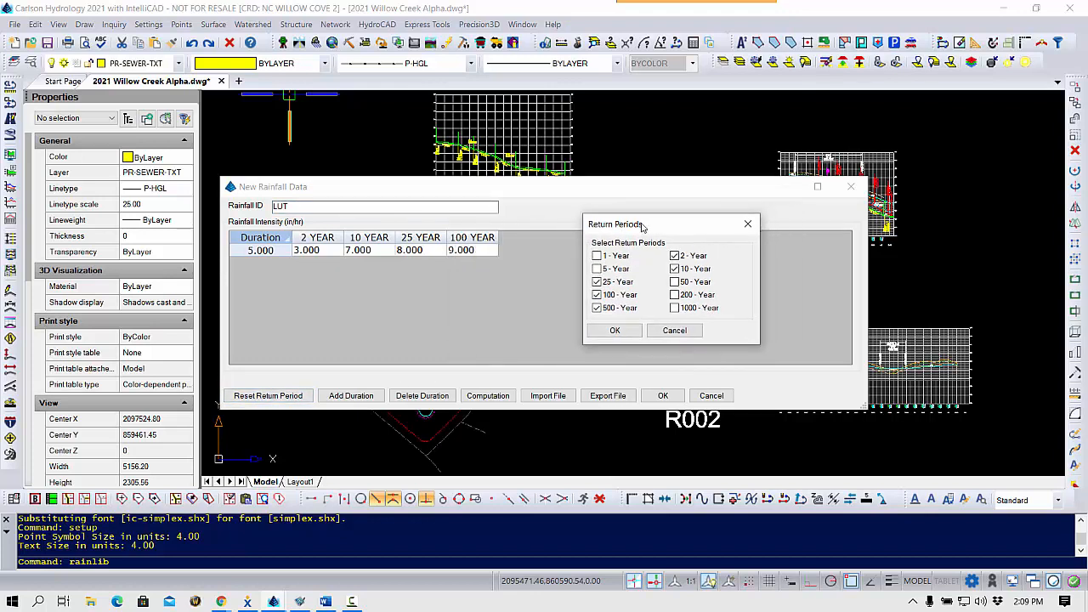
{"action": "left_click", "coordinate": [623, 309]}
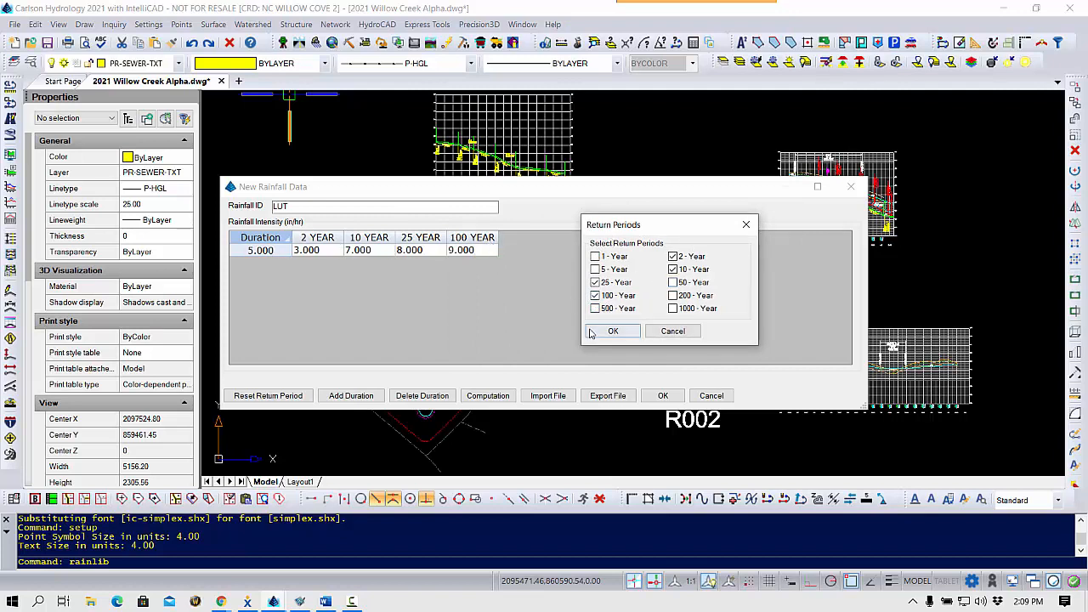
{"action": "left_click", "coordinate": [617, 330]}
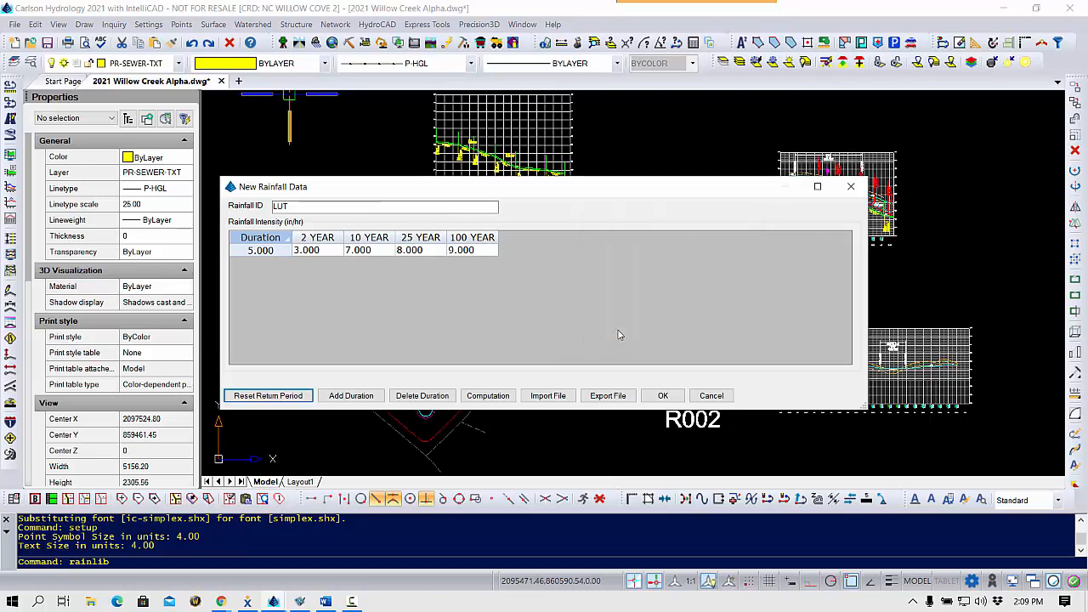
{"action": "left_click", "coordinate": [662, 396]}
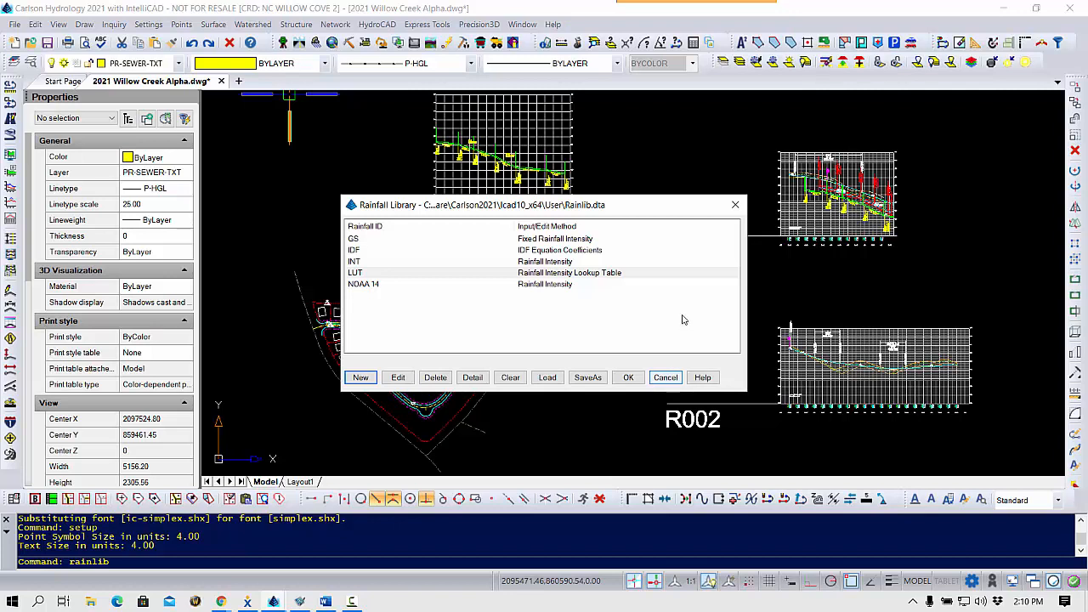
Start a new Rainfall Total 2/100 Year (TP-40) entry with rainfall ID TP-40.
{"action": "left_click", "coordinate": [360, 377]}
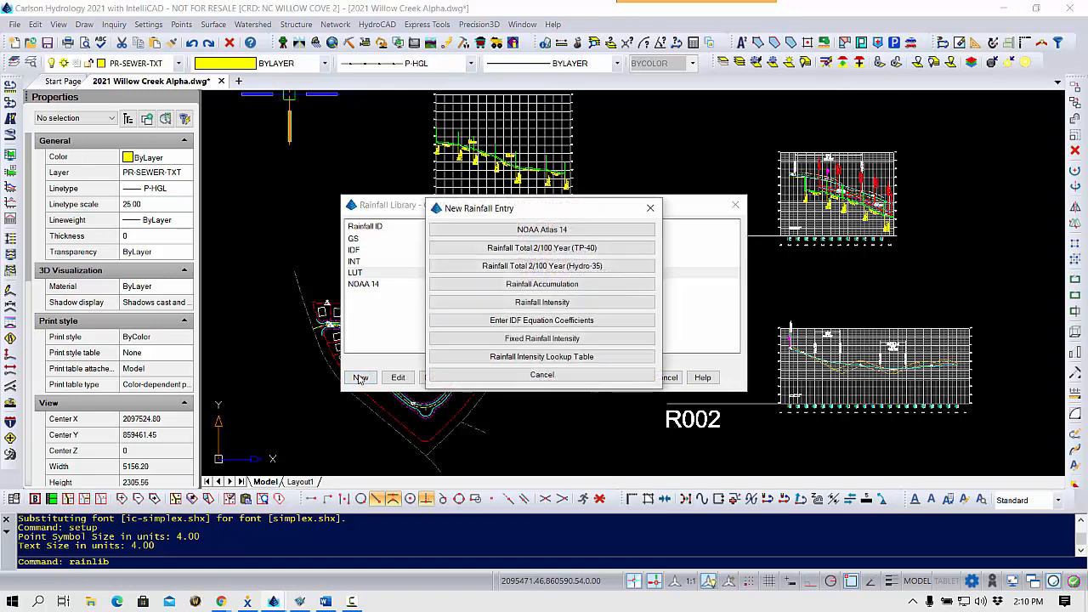
{"action": "left_click", "coordinate": [542, 247]}
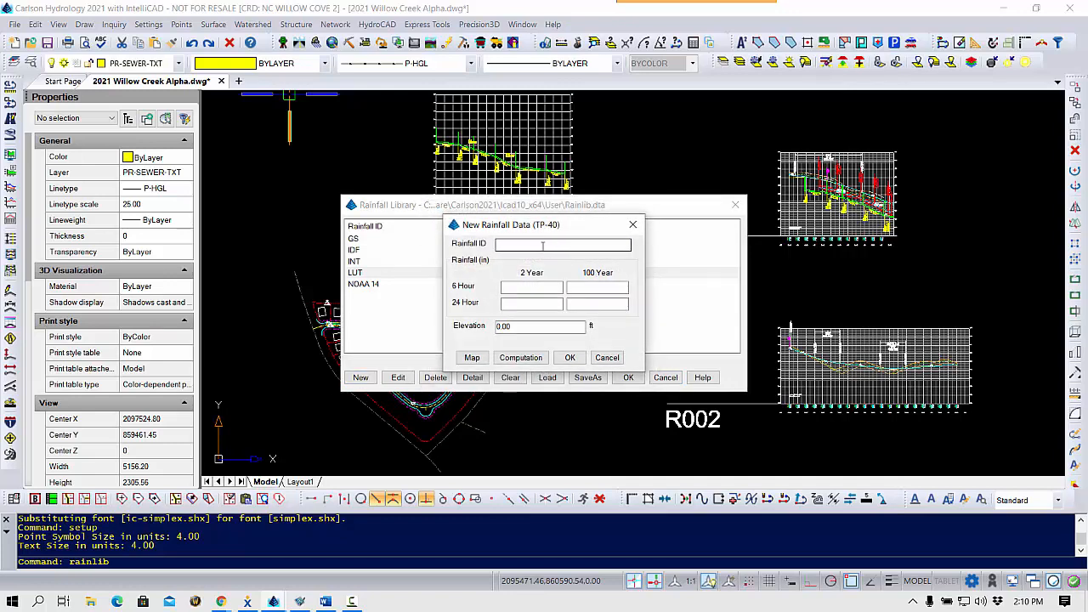
{"action": "left_click", "coordinate": [542, 245]}
{"action": "type", "text": "TP-40"}
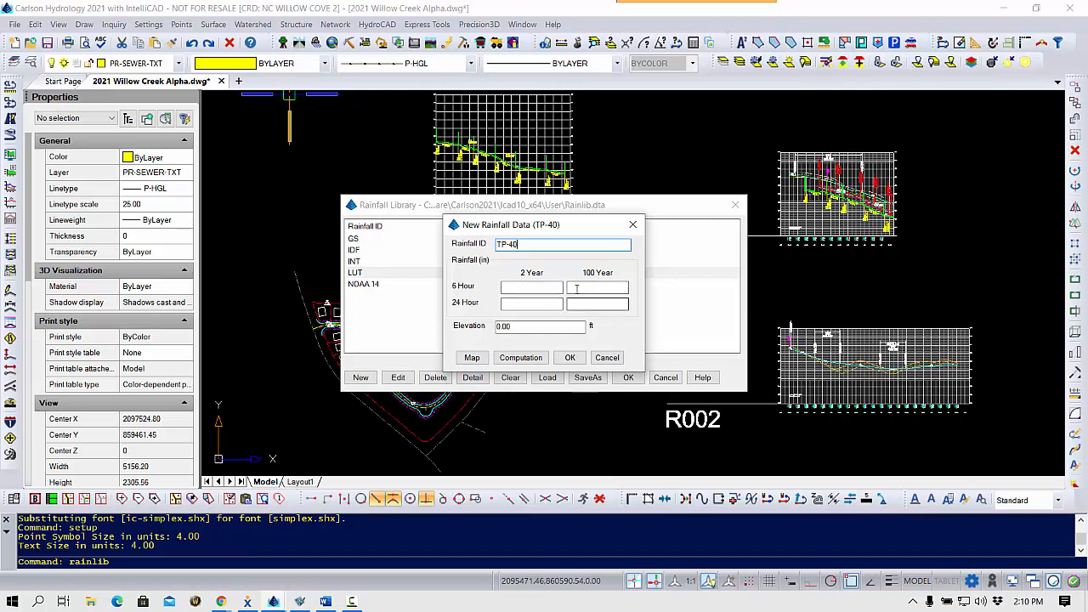
Fill the TP-40 rainfall totals from a North Carolina map location using the 25-year, 24-hour storm, and run the intensity computation.
{"action": "left_click", "coordinate": [471, 358]}
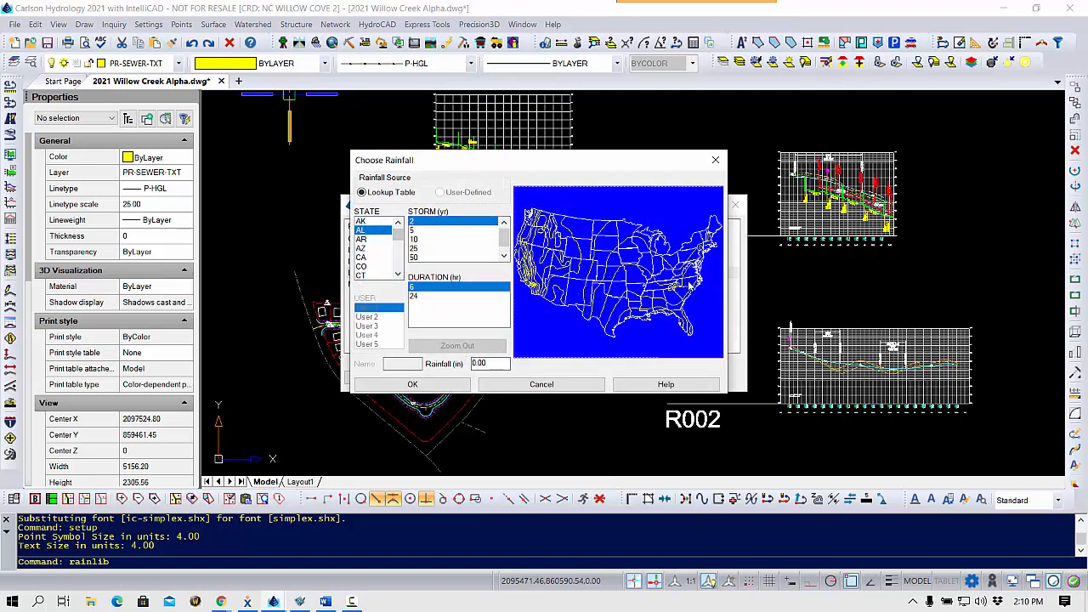
{"action": "left_click", "coordinate": [691, 286]}
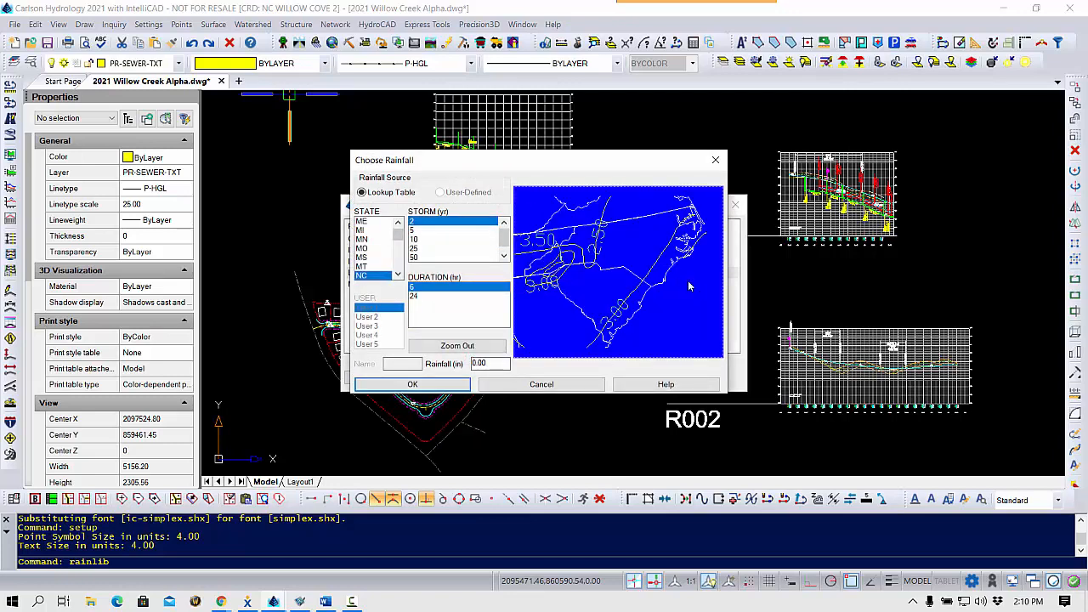
{"action": "left_click", "coordinate": [415, 248]}
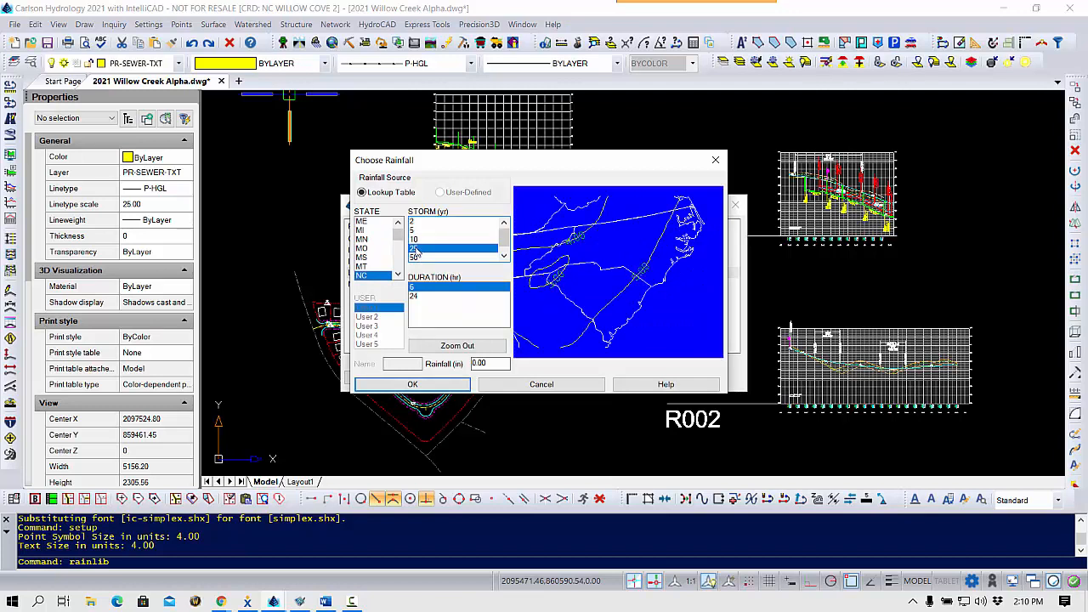
{"action": "left_click", "coordinate": [413, 297]}
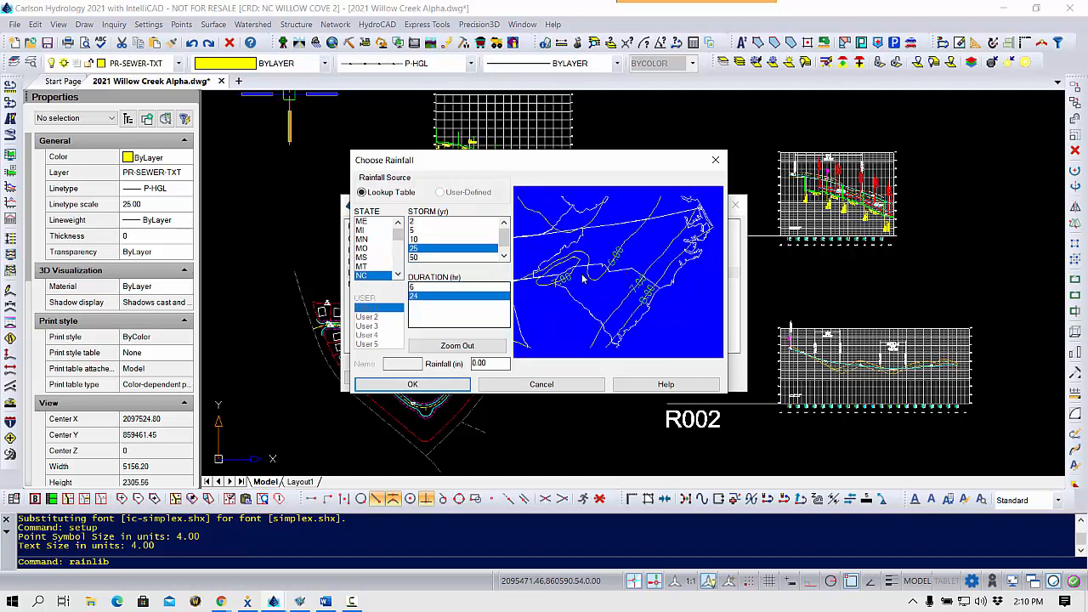
{"action": "left_click", "coordinate": [657, 249]}
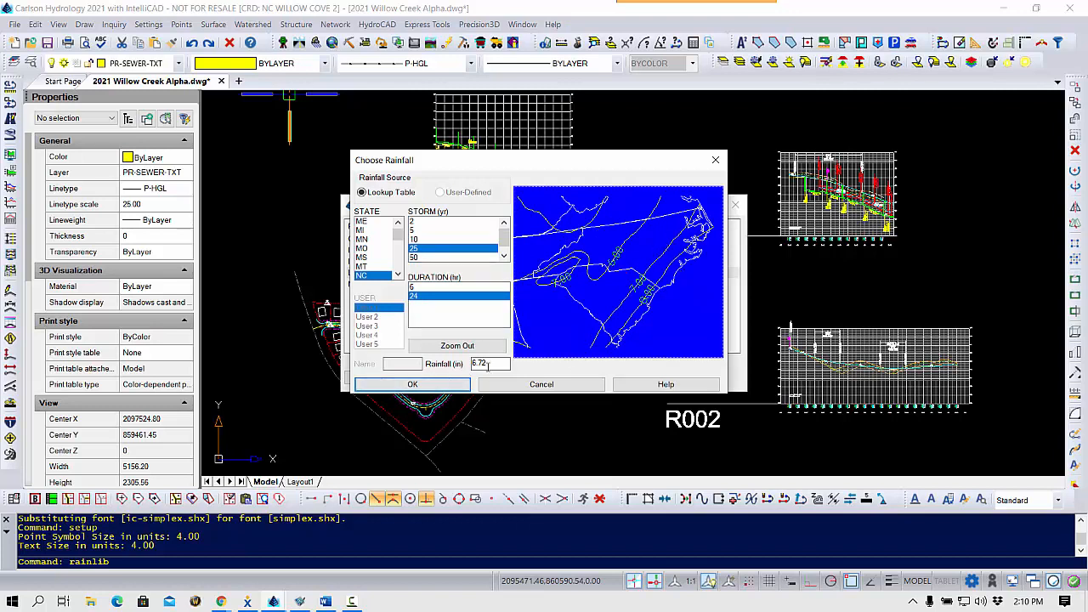
{"action": "left_click", "coordinate": [412, 384]}
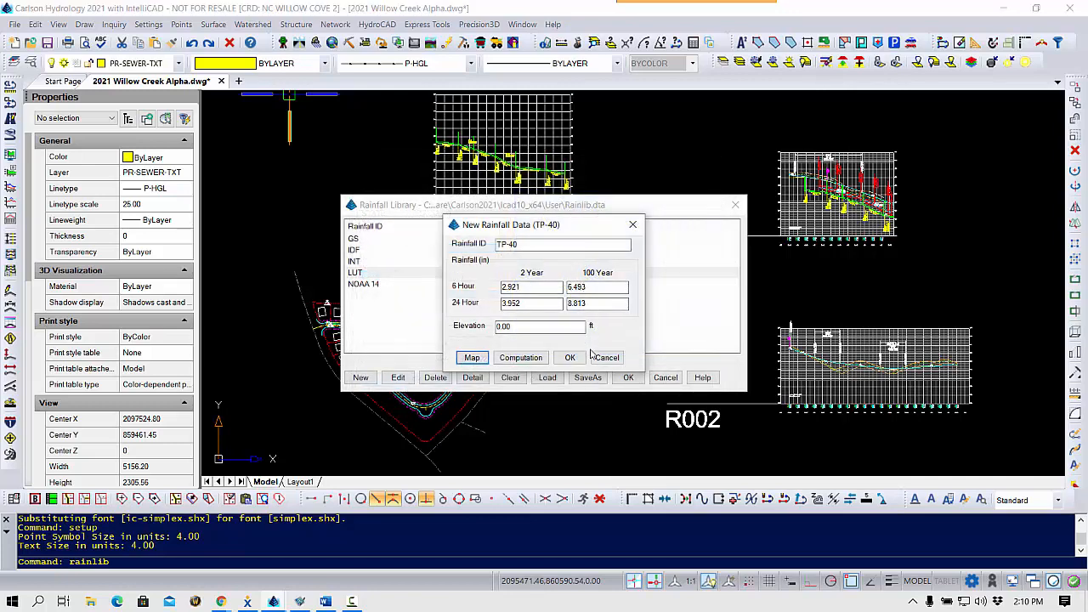
{"action": "left_click", "coordinate": [521, 359]}
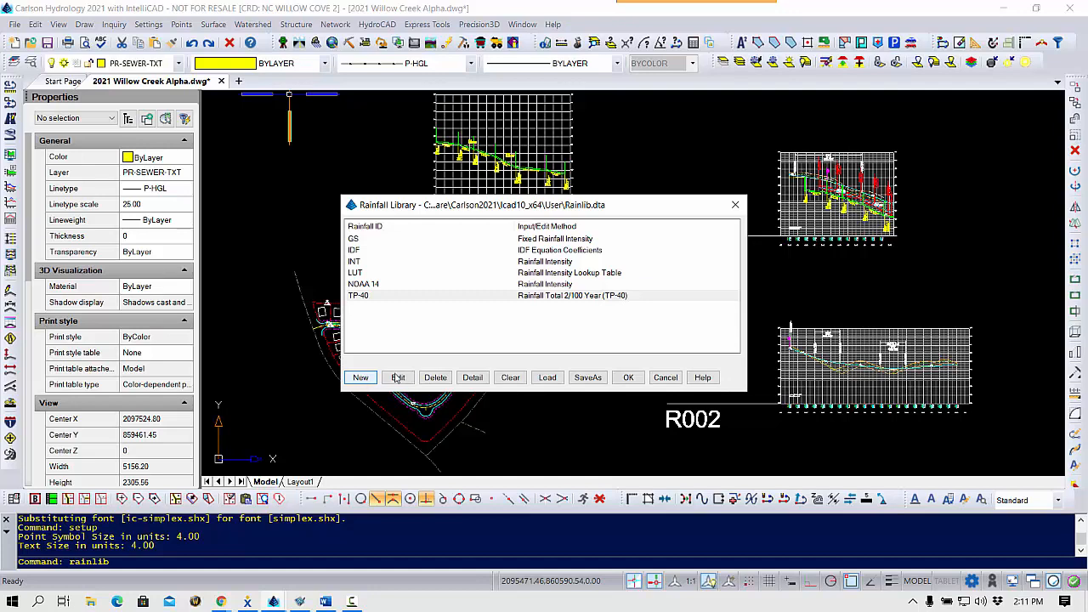
Start a new Rainfall Total 2/100 Year (Hydro-35) entry with rainfall ID H-35.
{"action": "left_click", "coordinate": [361, 377]}
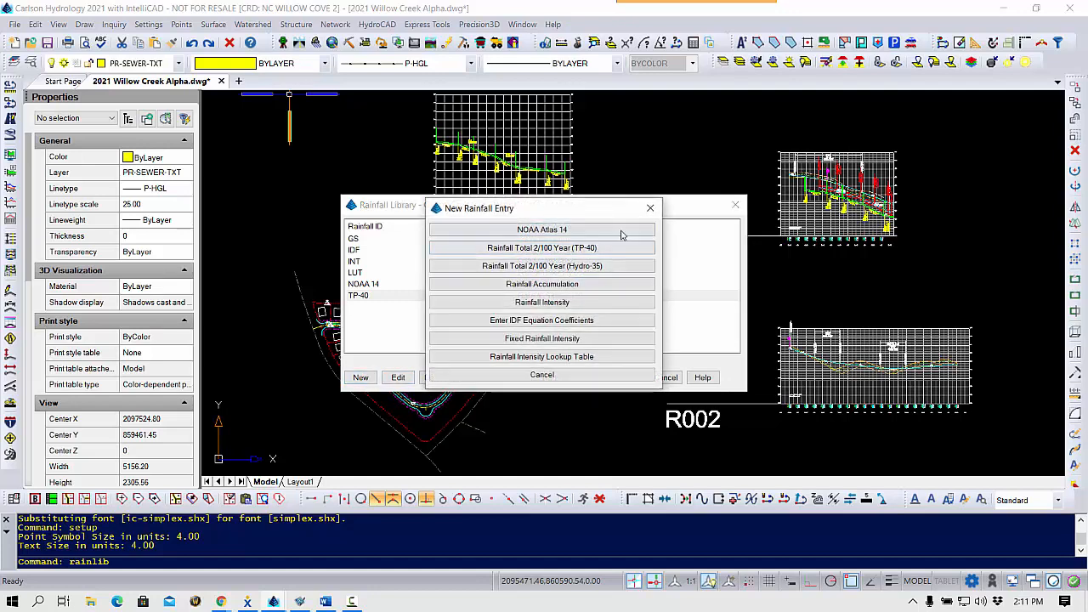
{"action": "left_click", "coordinate": [633, 265]}
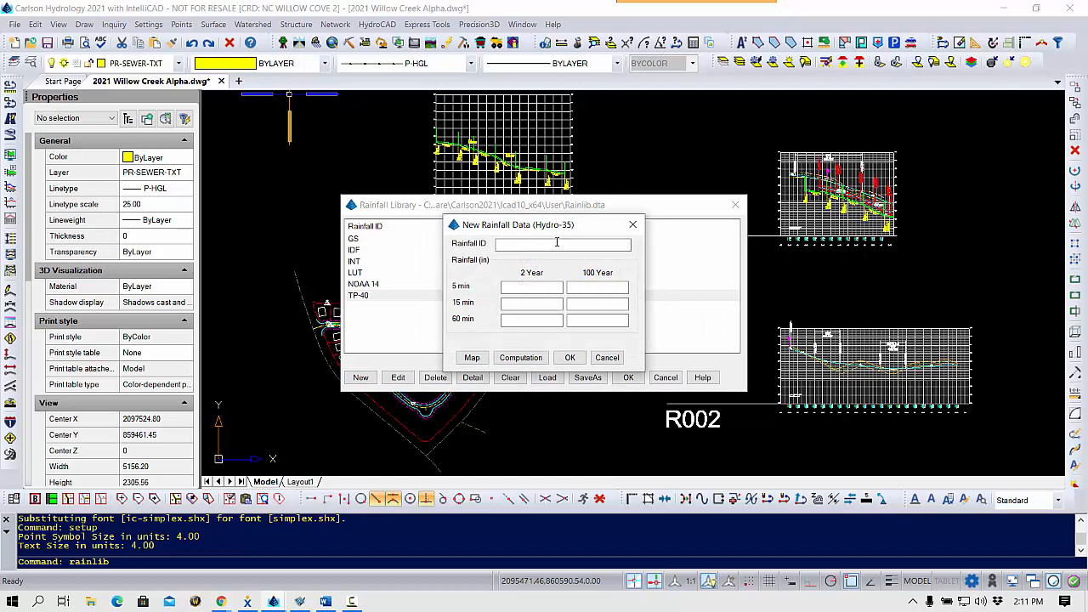
{"action": "left_click", "coordinate": [559, 244]}
{"action": "type", "text": "H-35"}
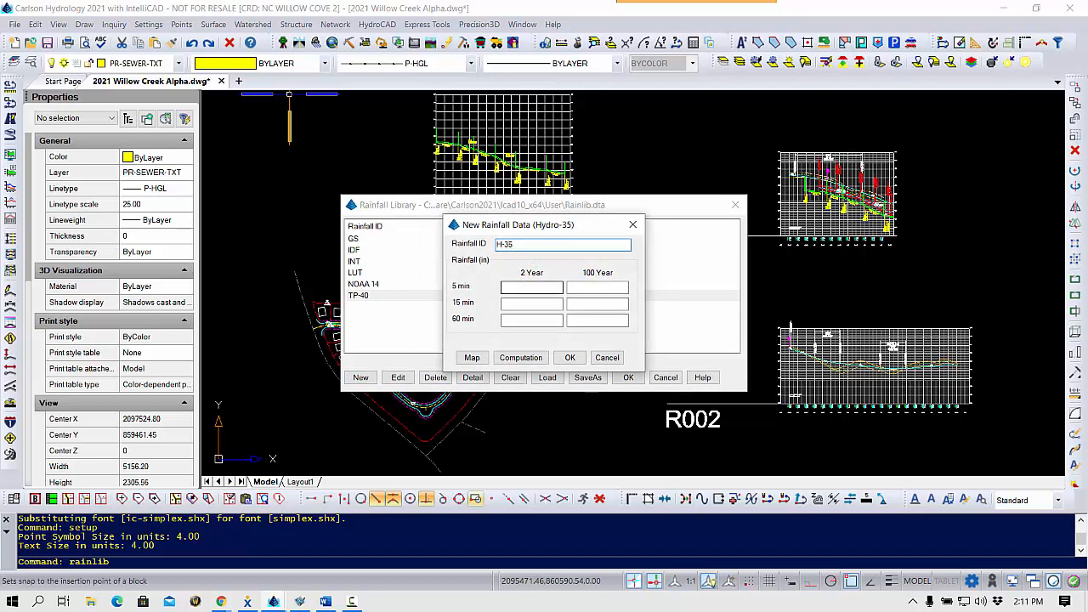
Fill the Hydro-35 rainfall totals from a North Carolina map location using the 100-year return period and 60-minute duration.
{"action": "left_click", "coordinate": [473, 358]}
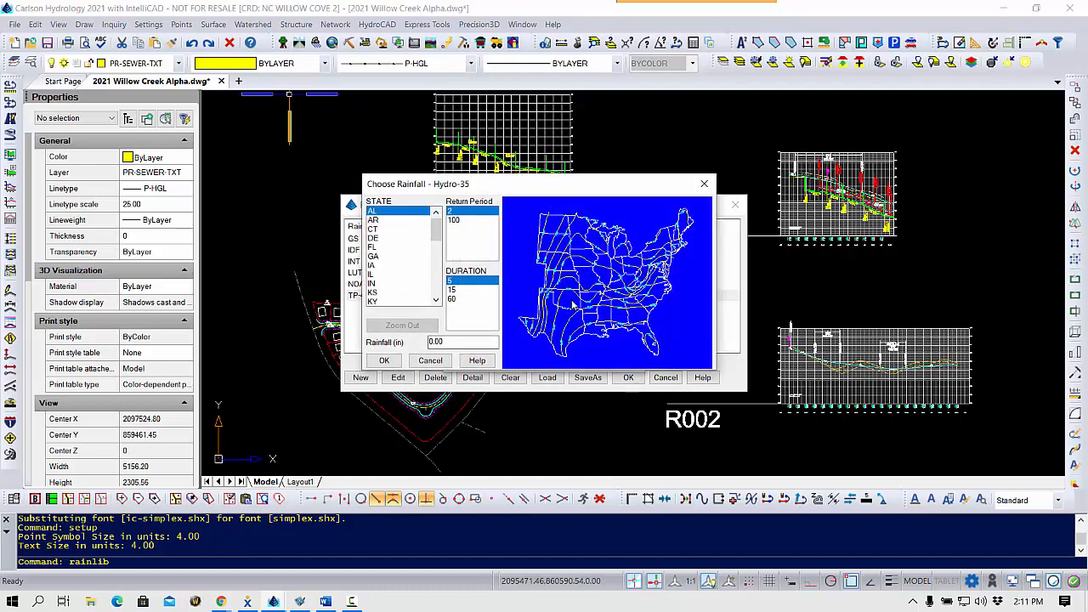
{"action": "left_click", "coordinate": [659, 295]}
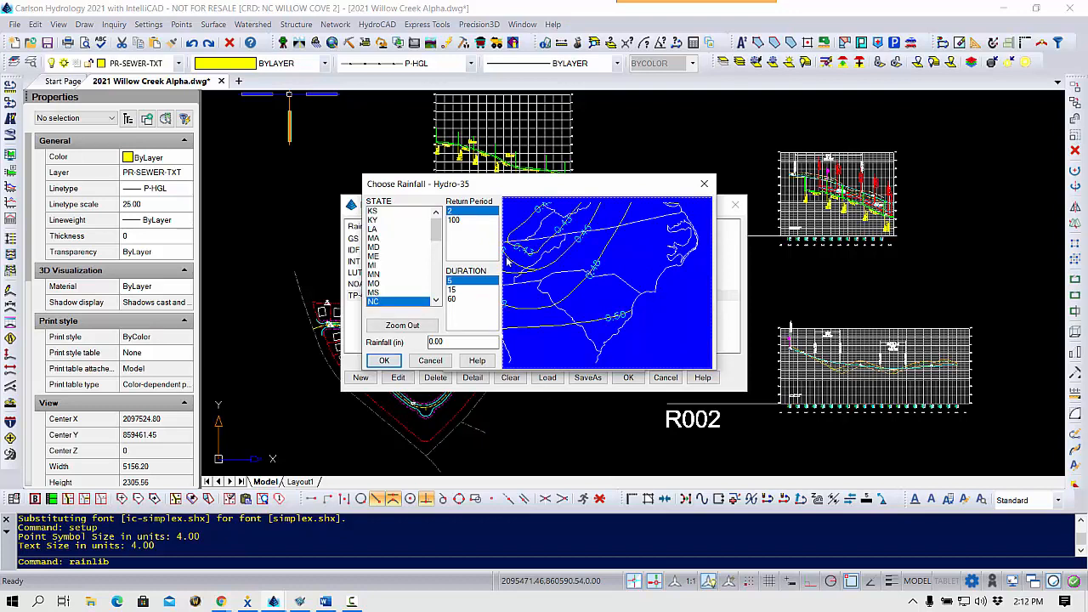
{"action": "left_click", "coordinate": [457, 220]}
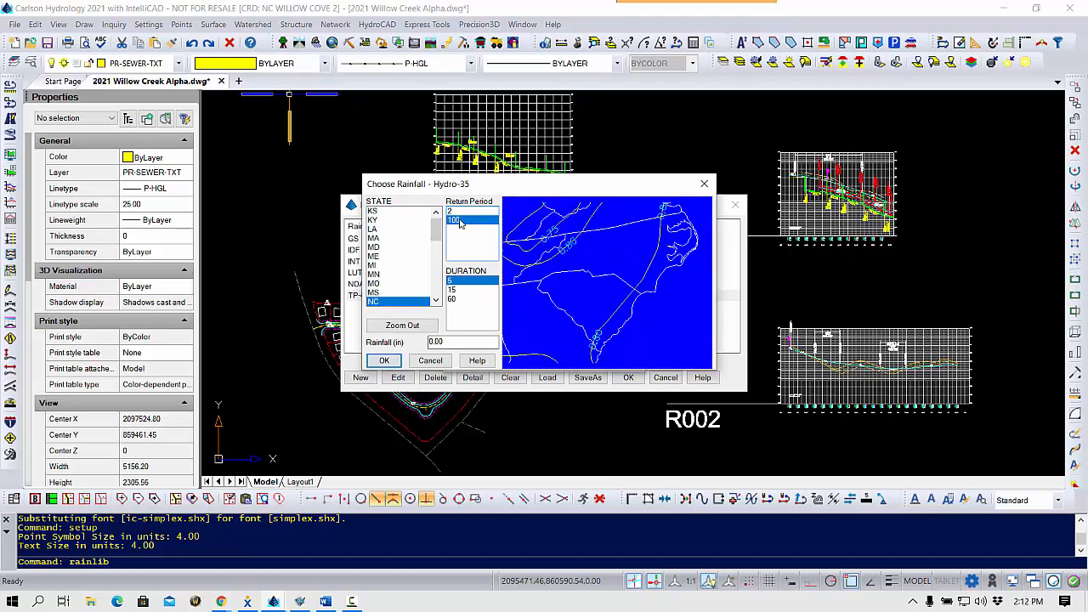
{"action": "left_click", "coordinate": [454, 300]}
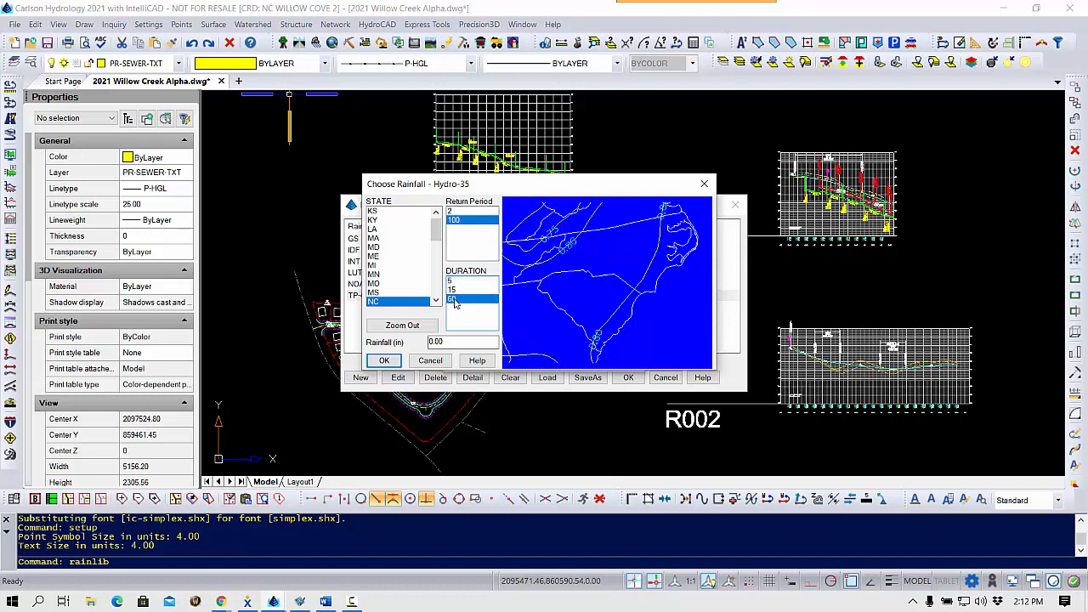
{"action": "left_click", "coordinate": [648, 253]}
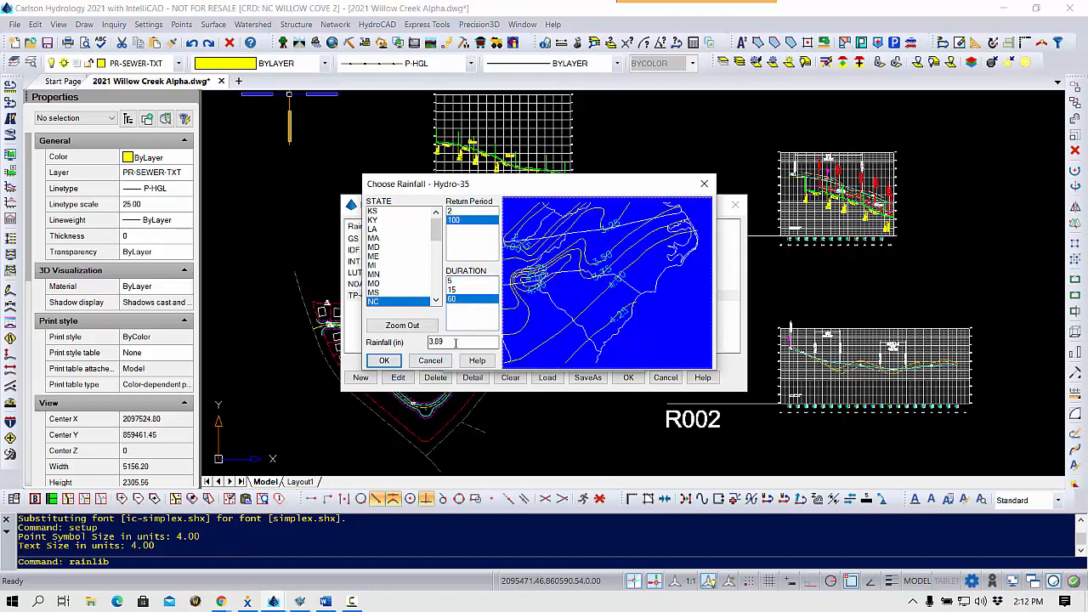
{"action": "left_click", "coordinate": [383, 362]}
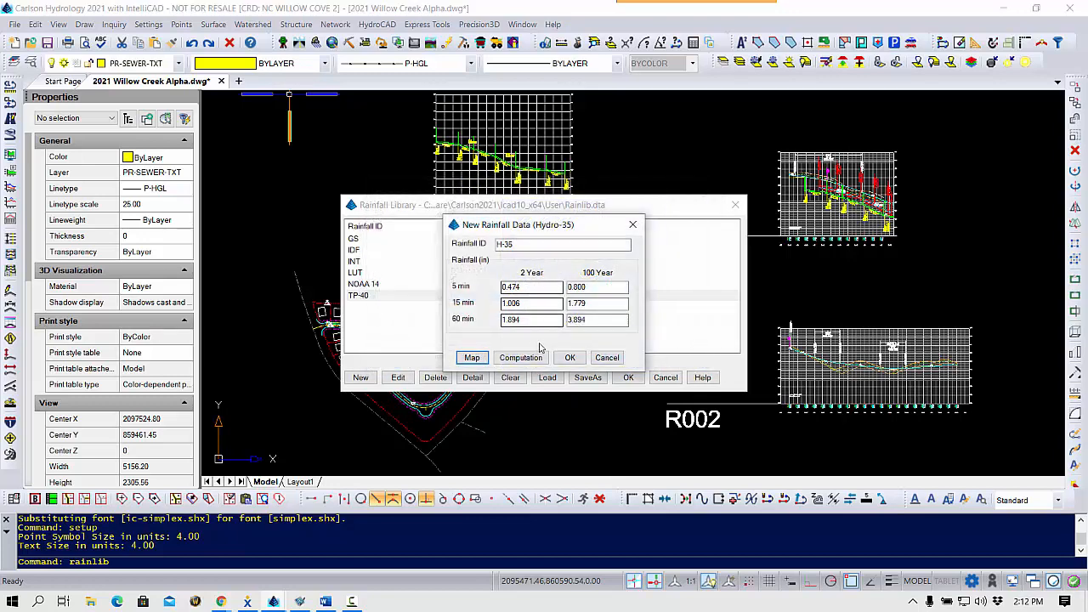
Review the computed intensity-duration results for the H-35 entry and save it to the rainfall library.
{"action": "left_click", "coordinate": [608, 319]}
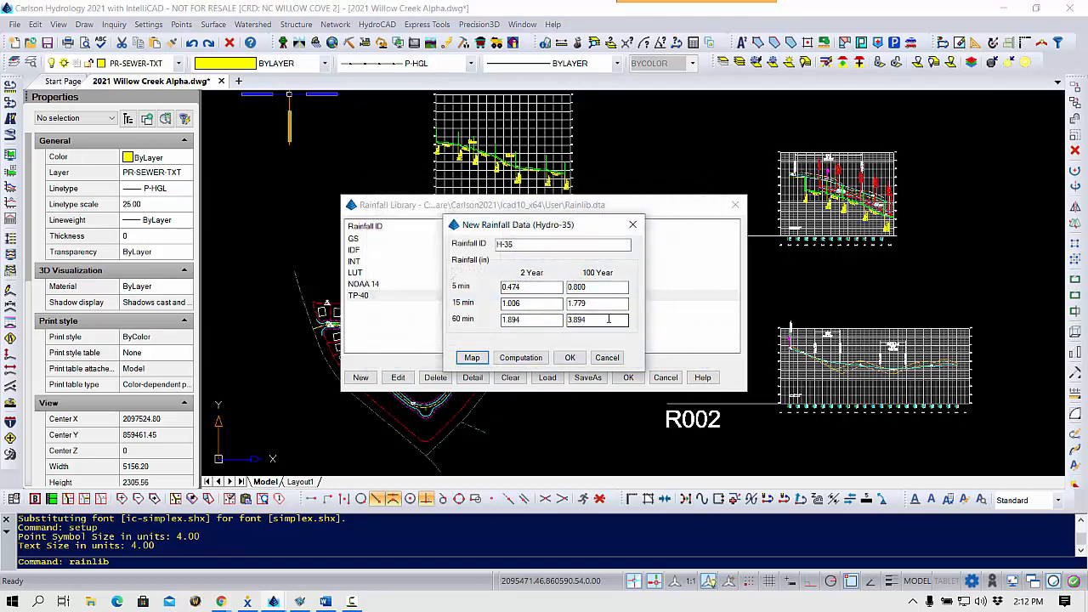
{"action": "left_click", "coordinate": [521, 358]}
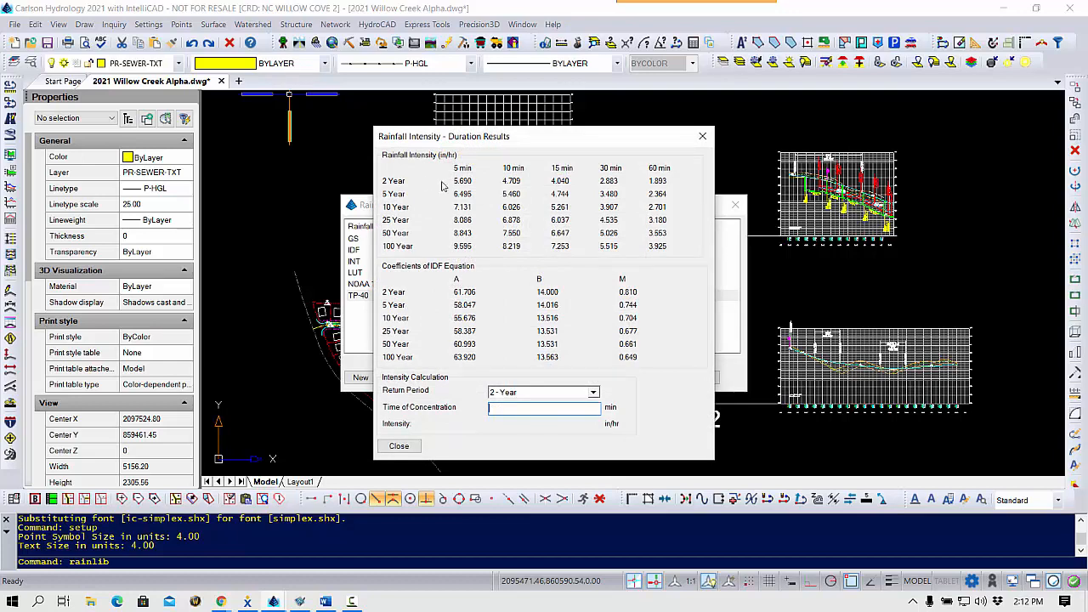
{"action": "key", "text": "Escape"}
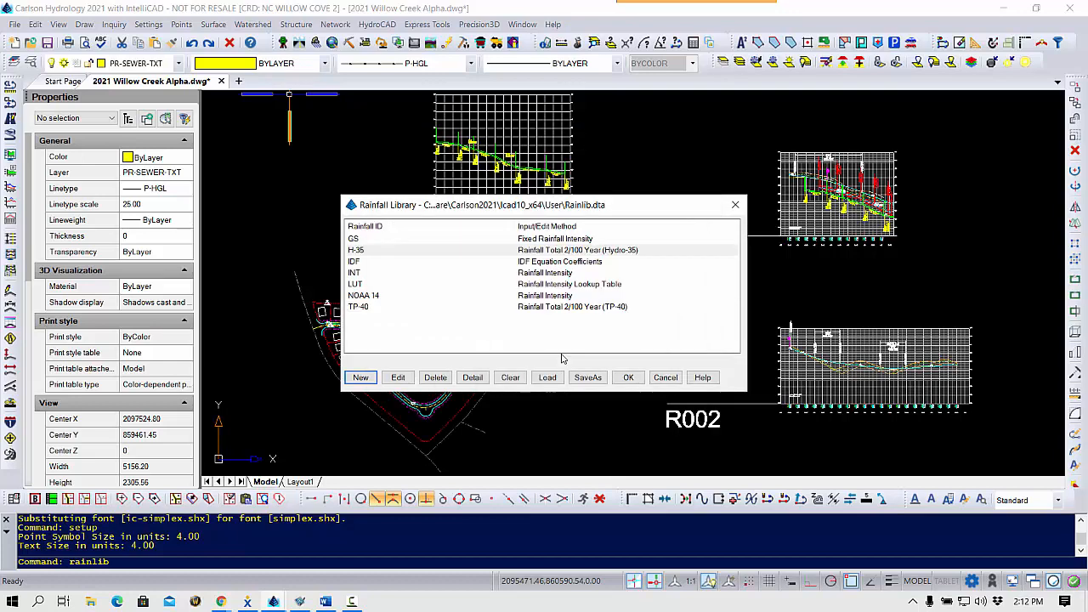